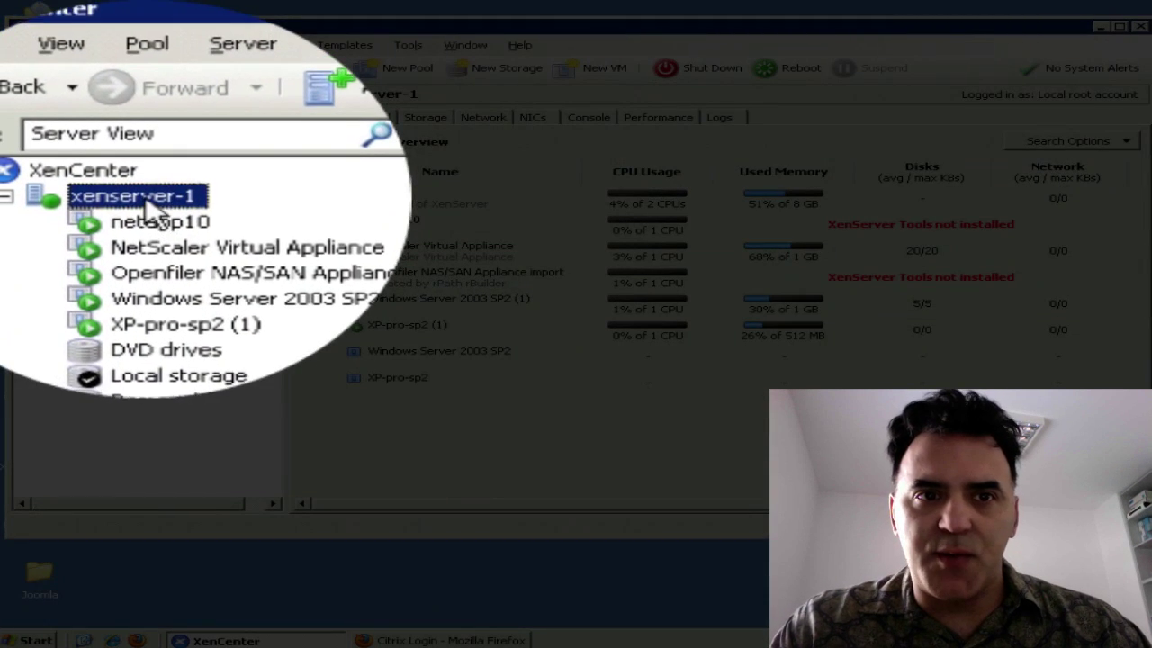
Step: Select the NetScaler Virtual Appliance VM under xenserver-1 to show its 1 GB, 1 vCPU properties
click(144, 160)
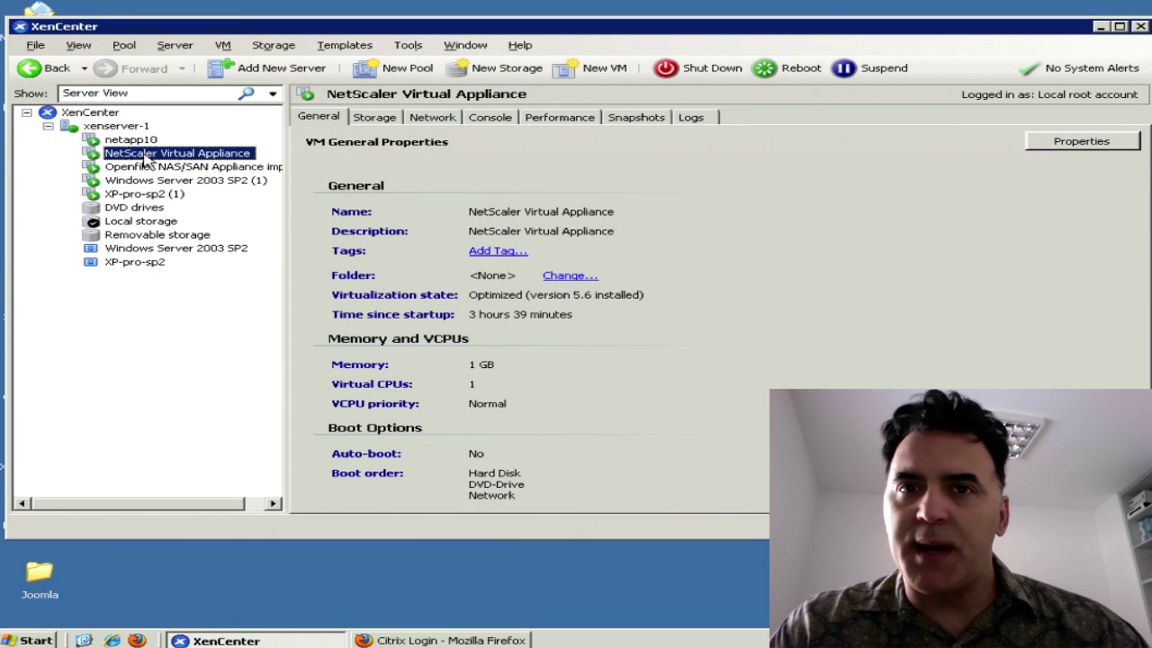
Step: Switch to the Firefox Citrix login page and log in with the pre-filled administrator credentials
click(445, 640)
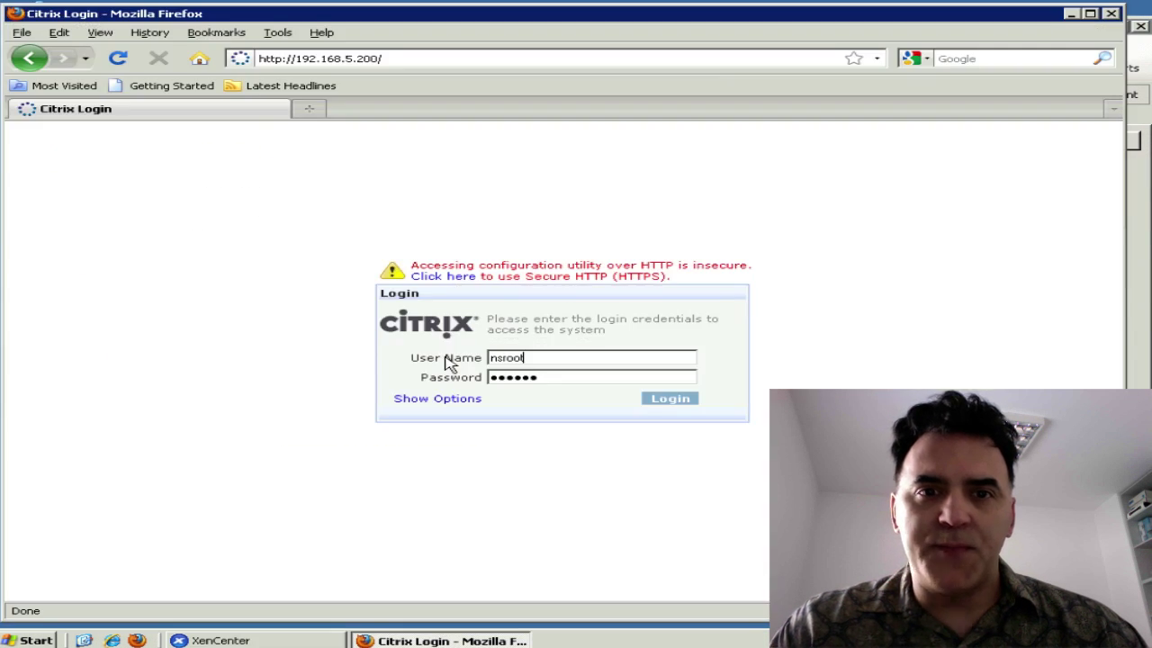
click(668, 400)
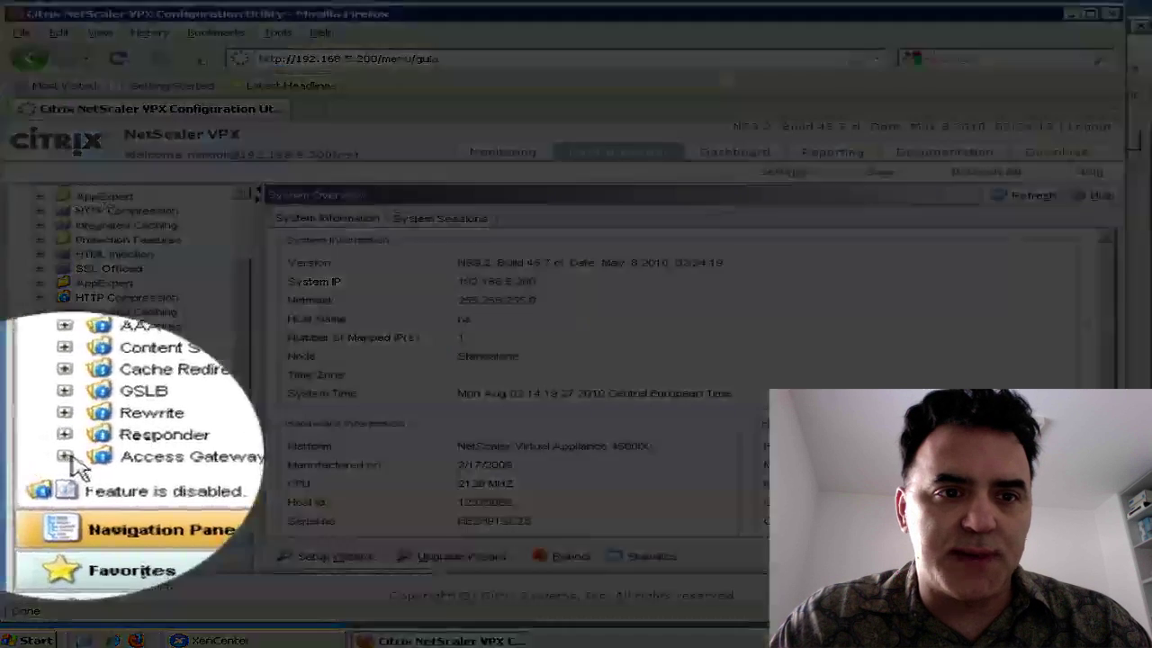
Step: Enable Access Gateway from its context menu in the navigation tree
click(38, 457)
click(103, 377)
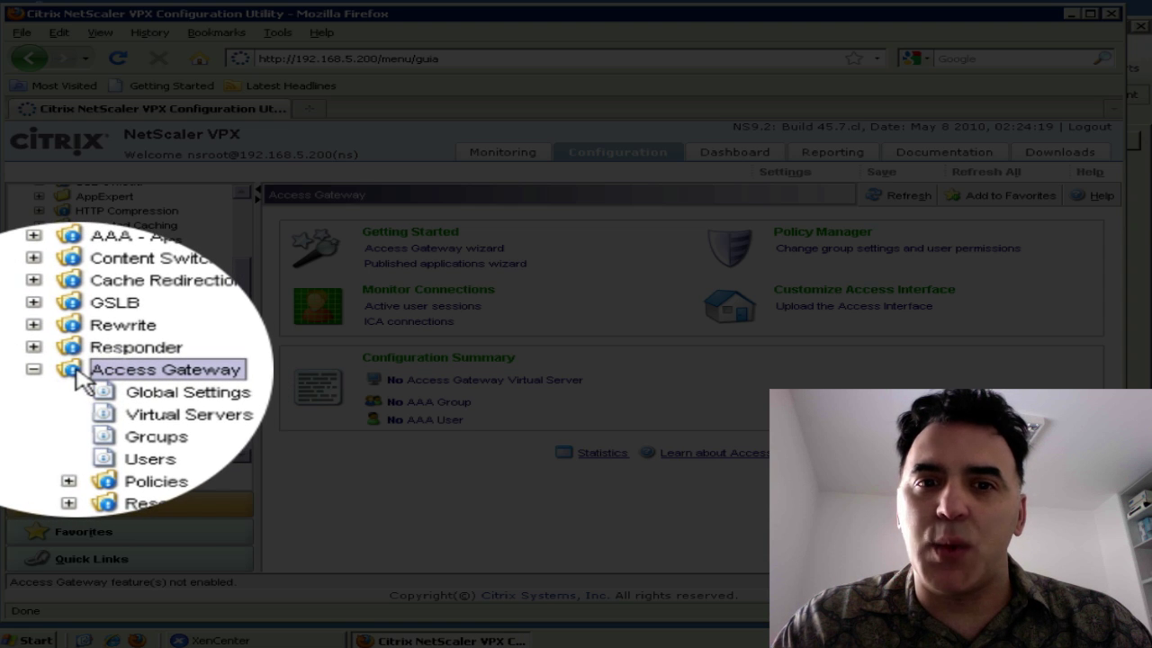
right_click(83, 376)
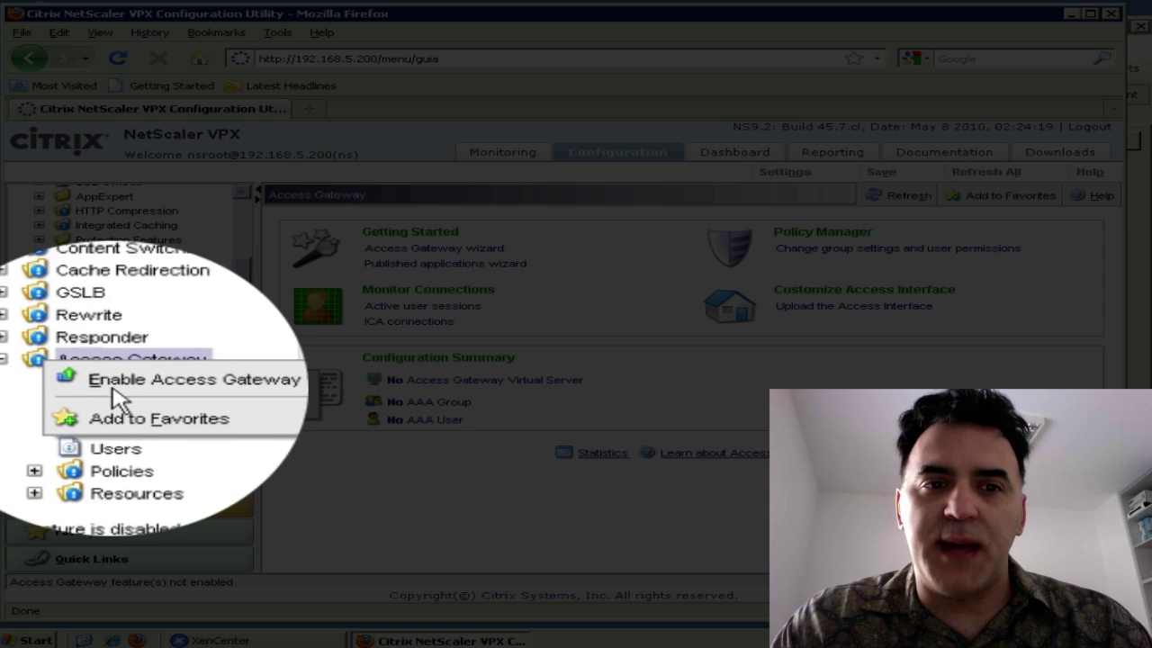
click(140, 385)
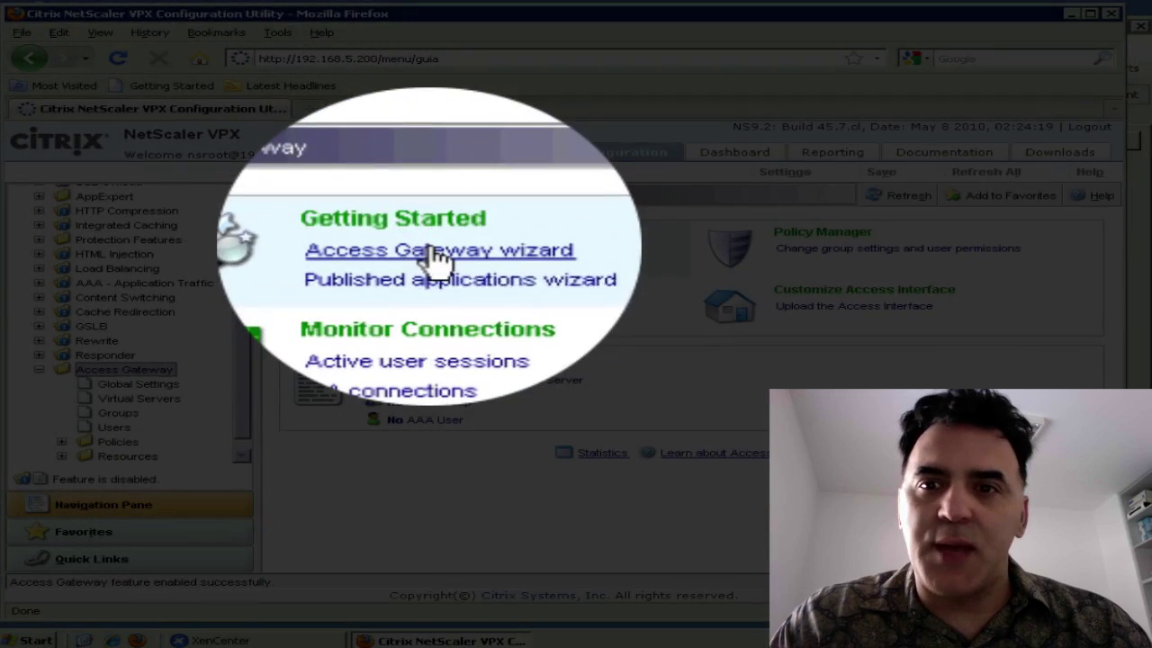
Step: Start the Access Gateway wizard and define virtual server ssl_vip at 192.168.5.130
click(435, 255)
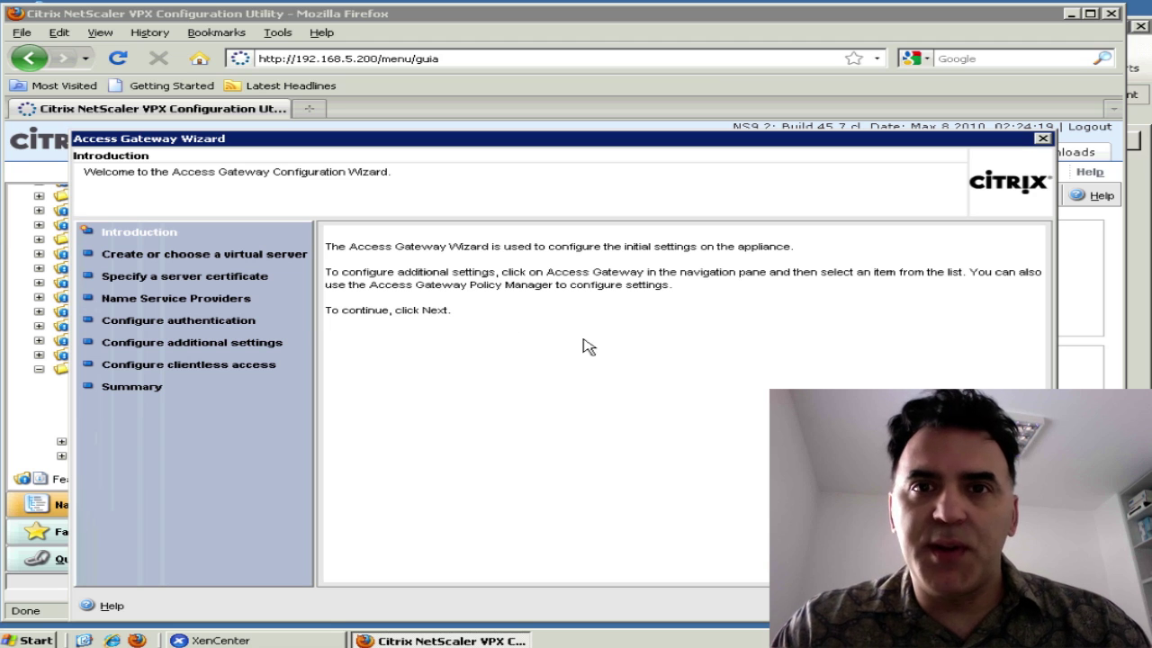
click(942, 606)
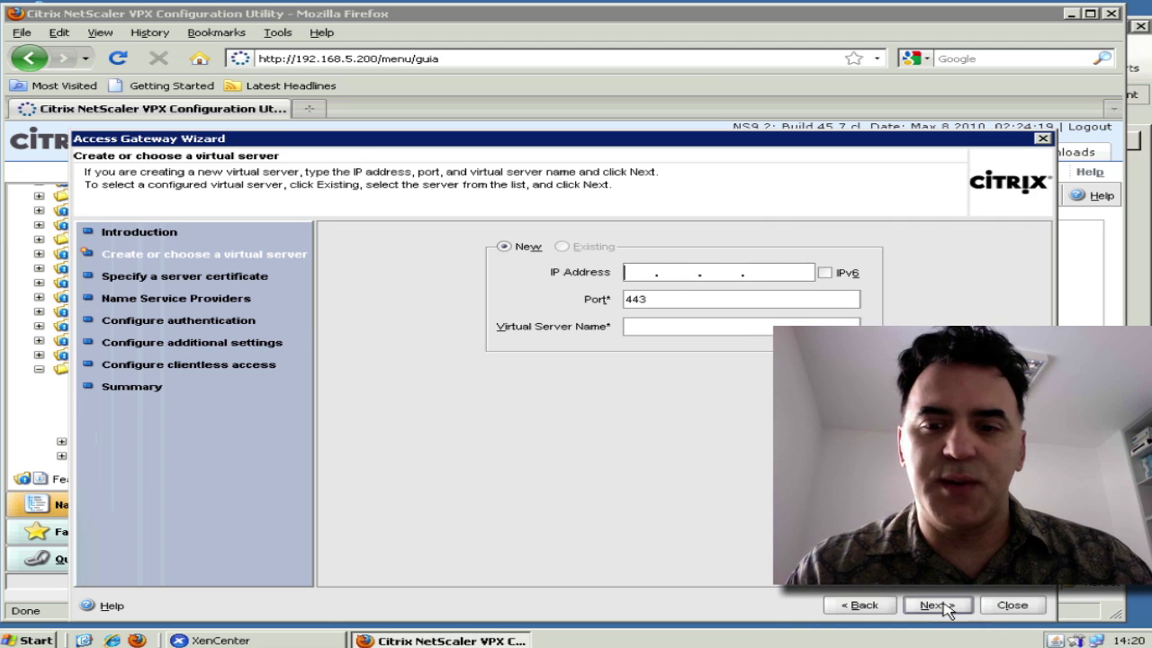
text(192.168.5.130)
key(Tab)
key(Tab)
key(Tab)
text(ssl_vip)
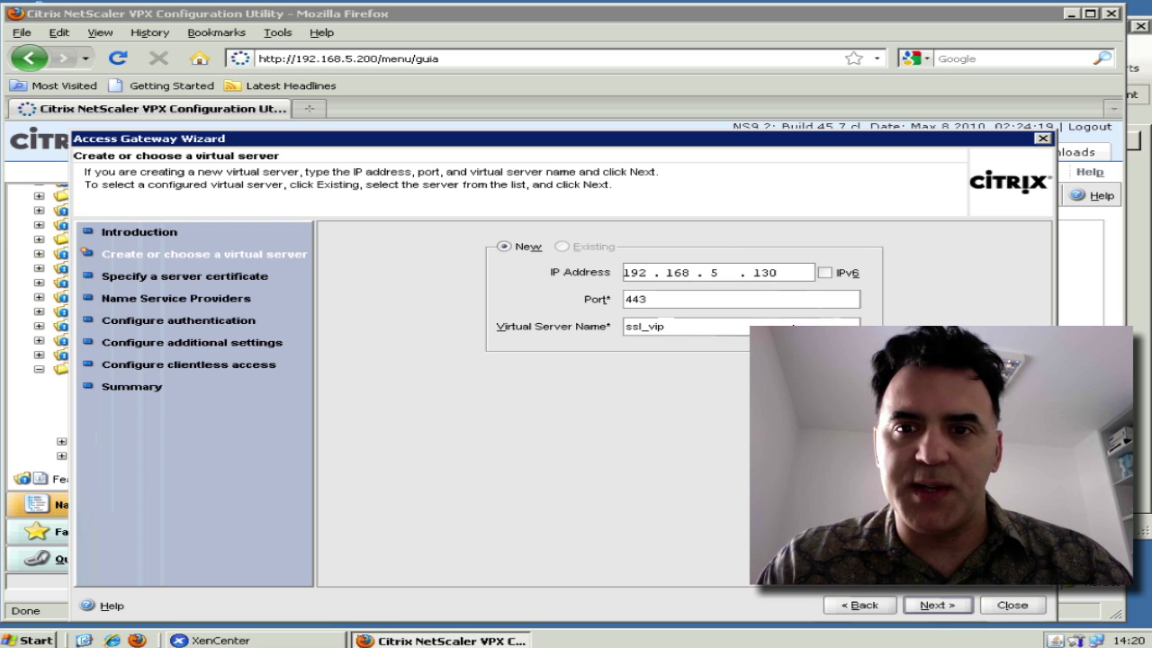
click(934, 606)
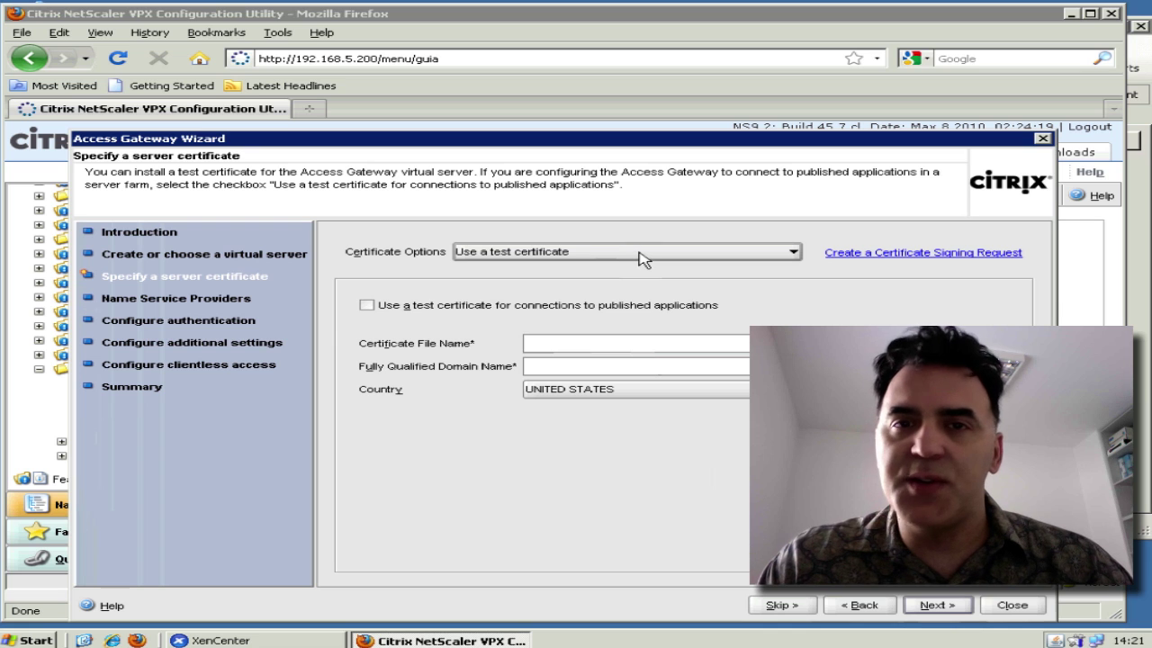
Step: Use a test certificate for published-application connections, acknowledge the notice, and continue
click(941, 605)
click(366, 306)
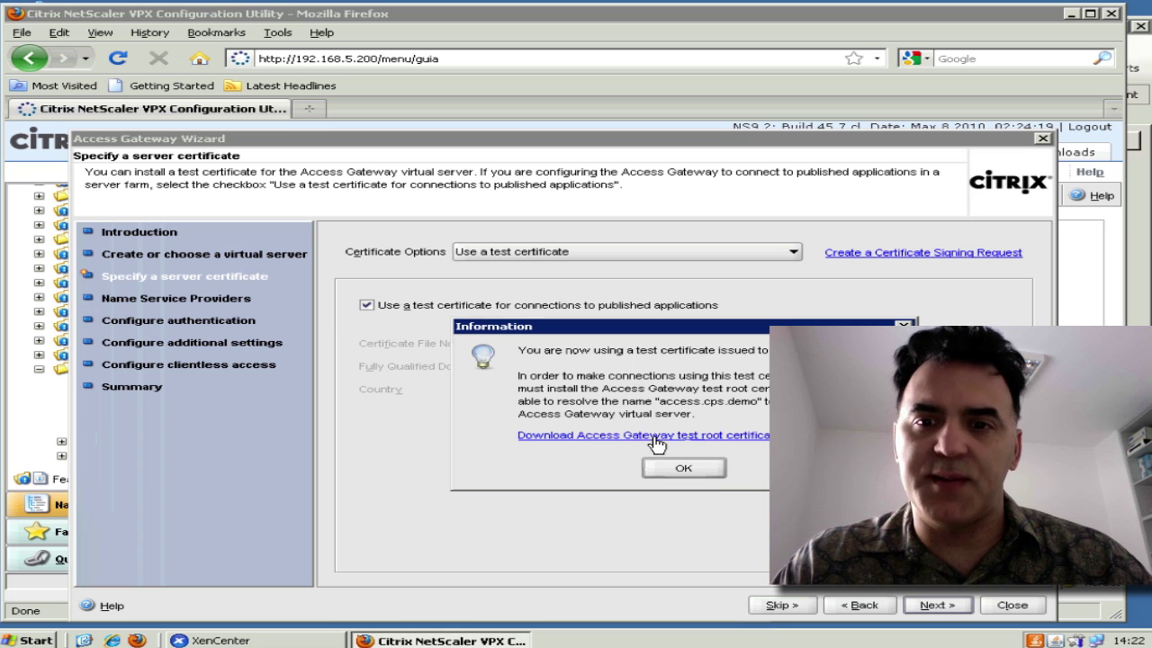
click(683, 468)
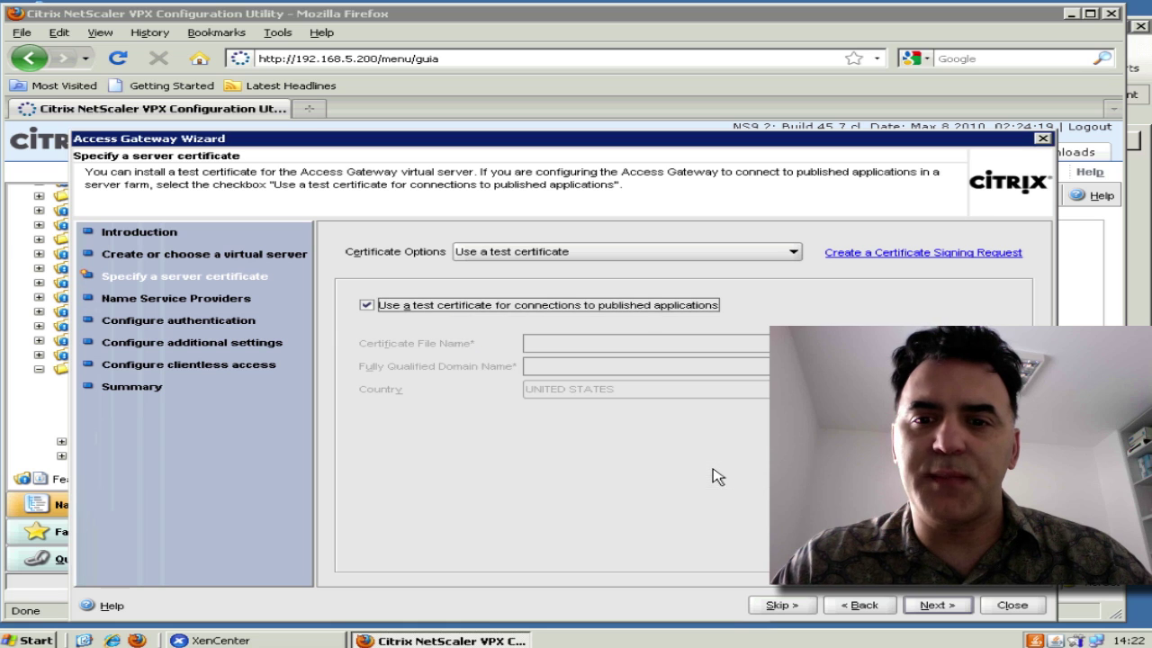
click(933, 607)
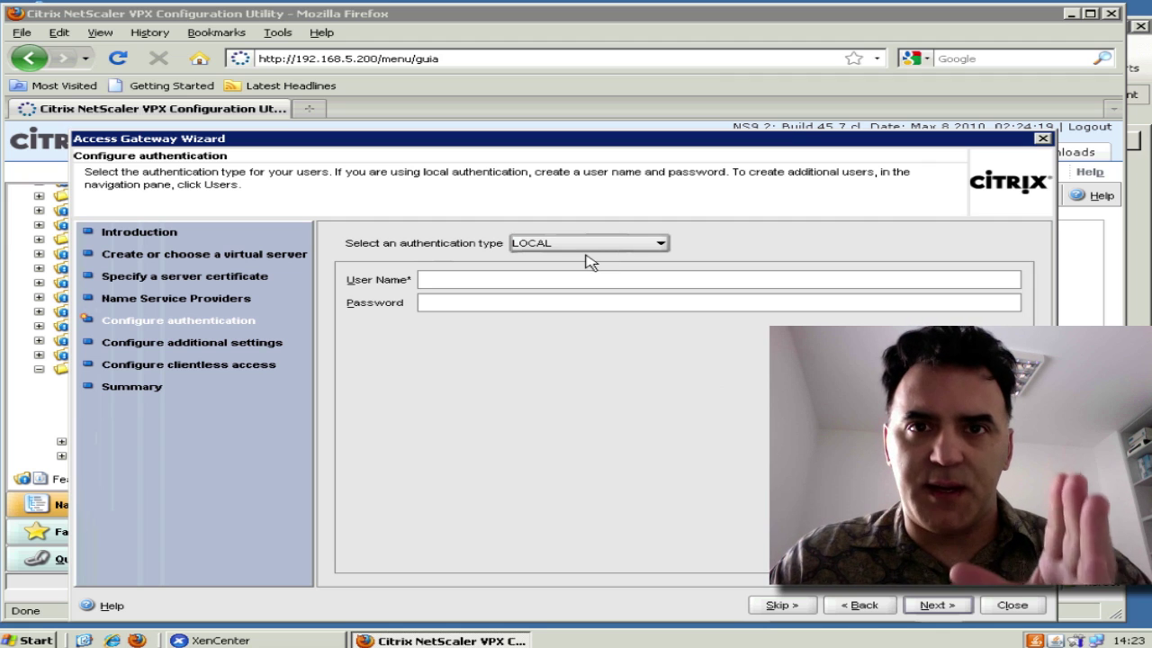
Step: Set the authentication type to LOCAL in the Configure authentication step
click(593, 245)
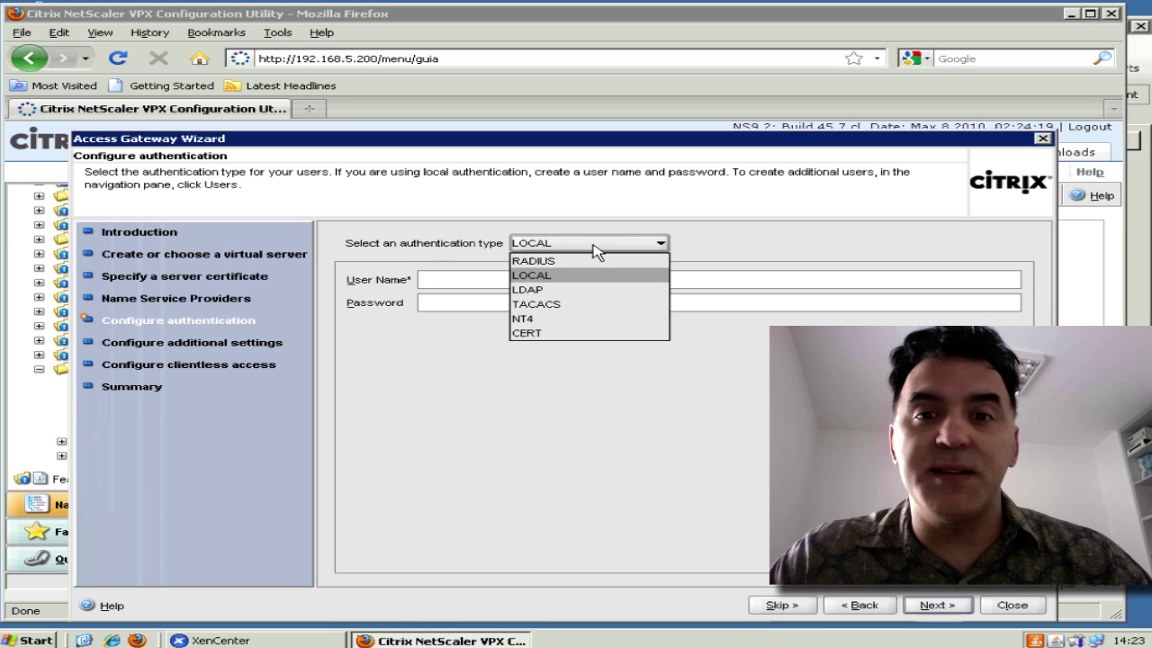
click(579, 290)
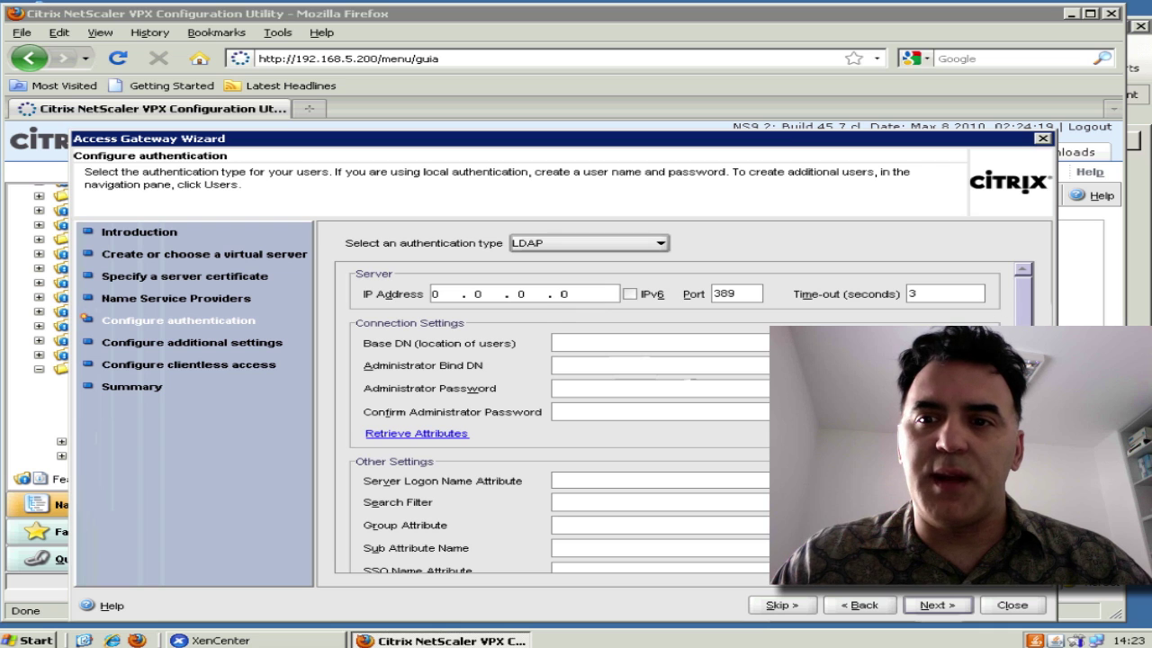
scroll(666, 414, down, 3)
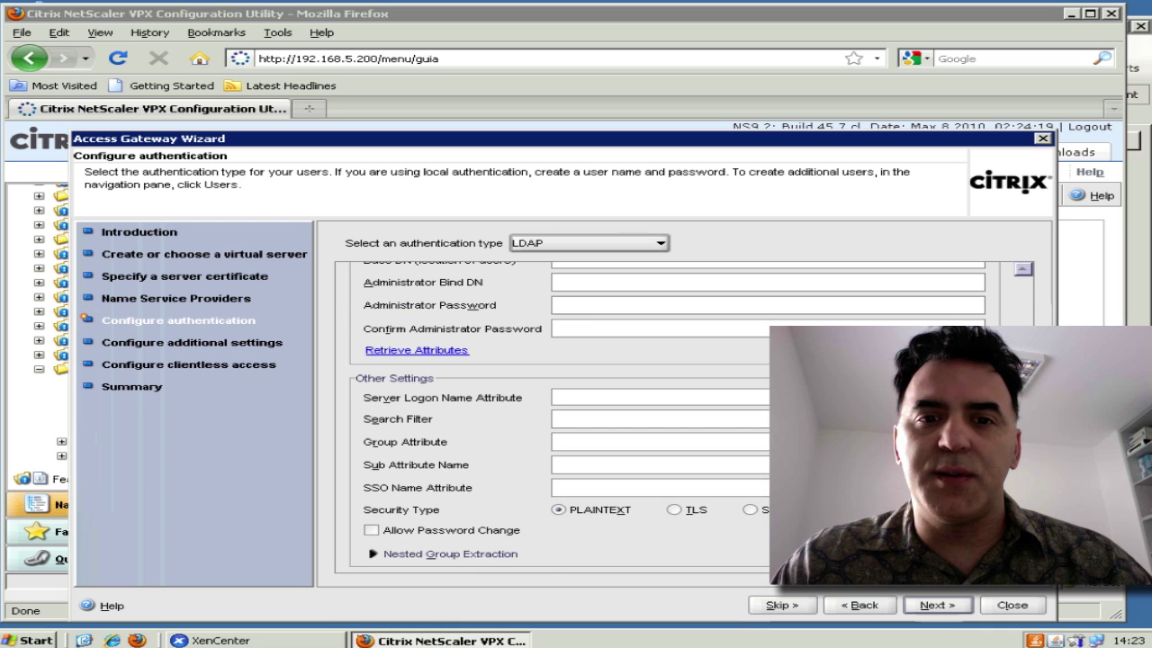
scroll(1018, 297, up, 3)
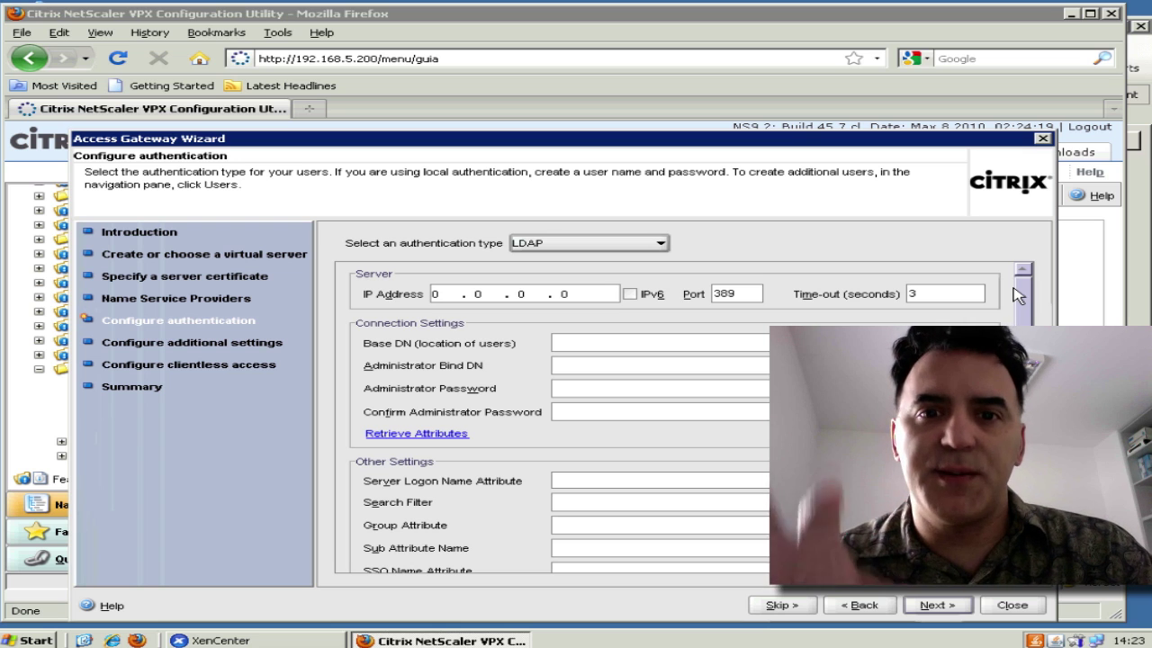
click(656, 246)
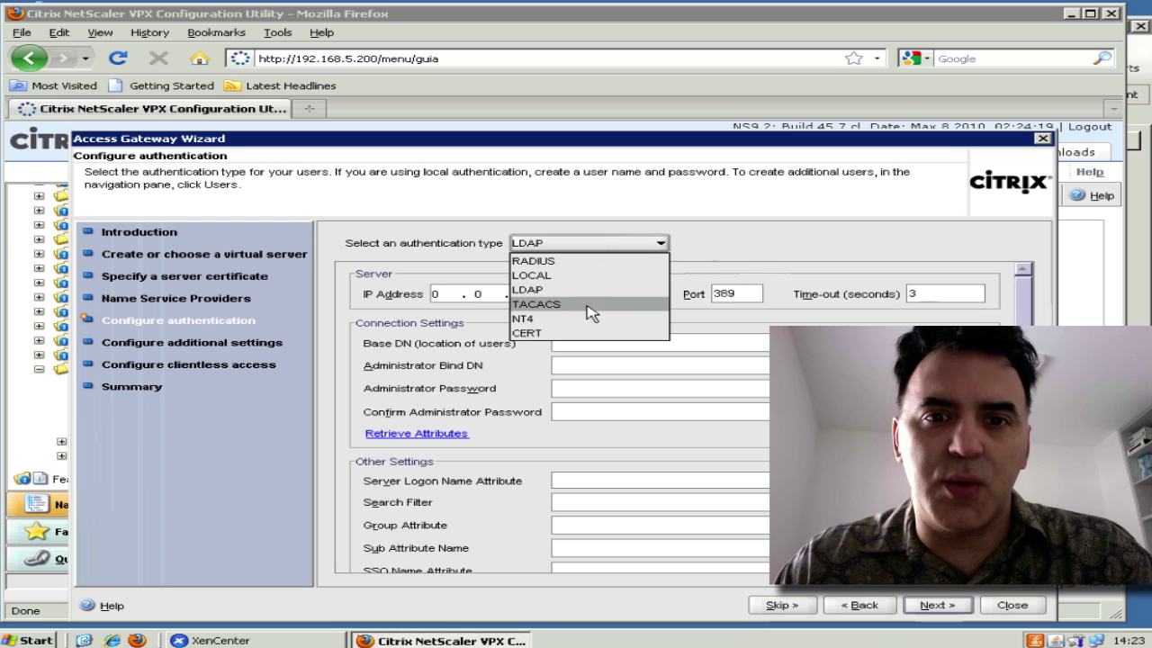
click(470, 251)
click(609, 245)
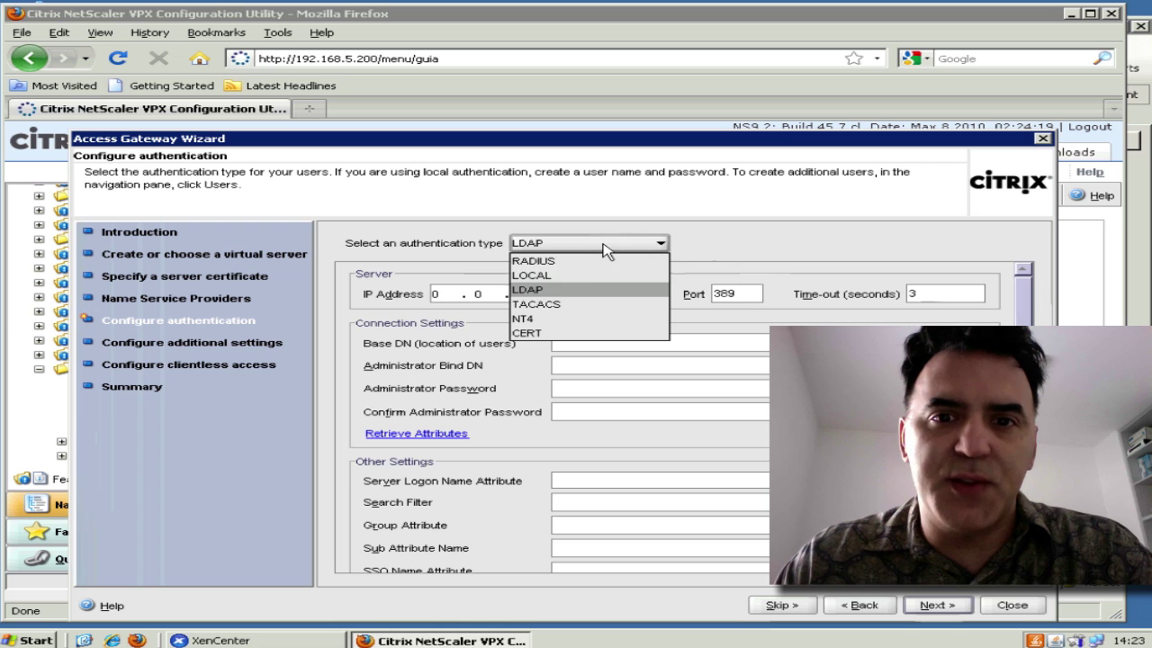
click(576, 276)
Step: Enter the local user name and password and advance to additional settings
click(502, 285)
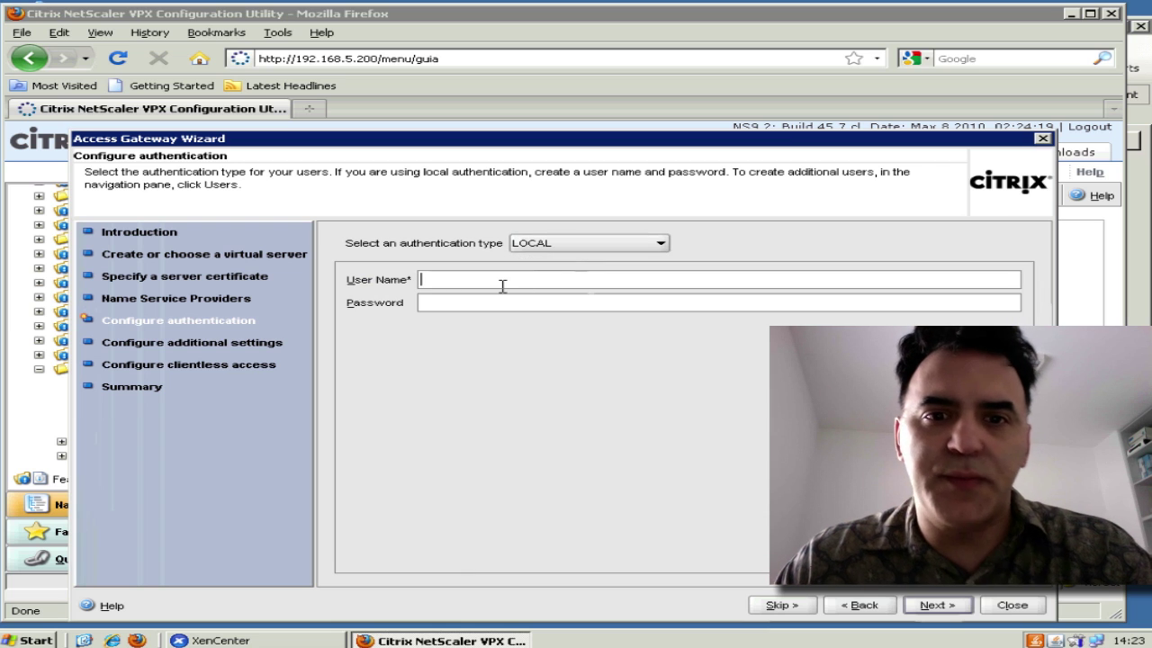
text(joe)
key(Tab)
text(*****)
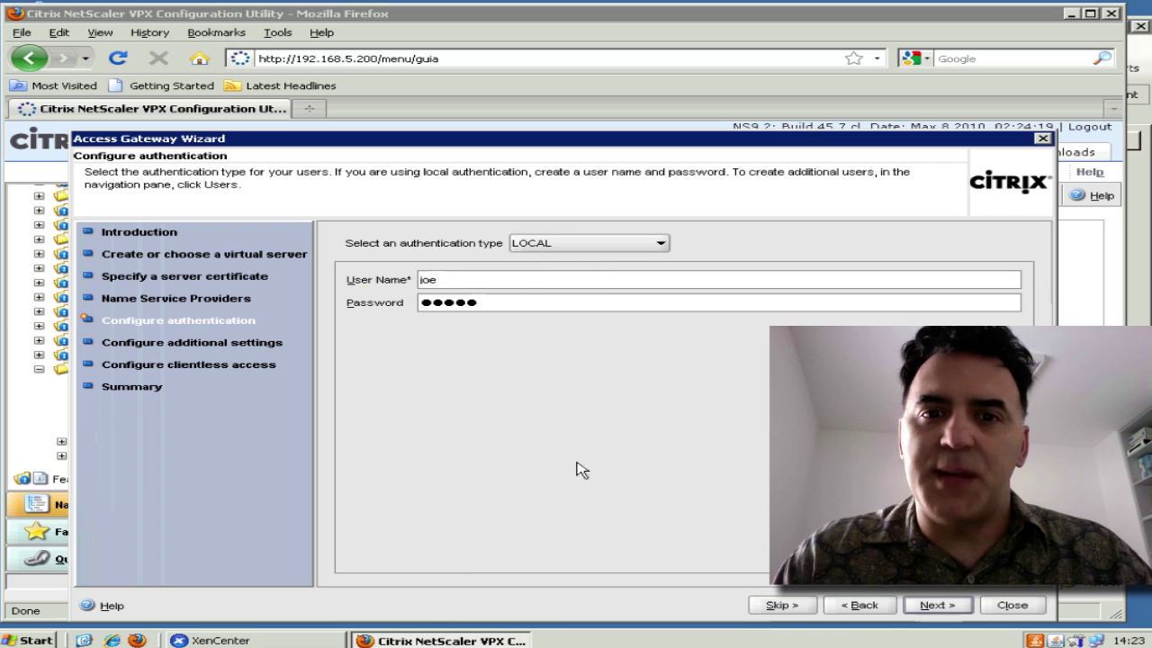
click(935, 605)
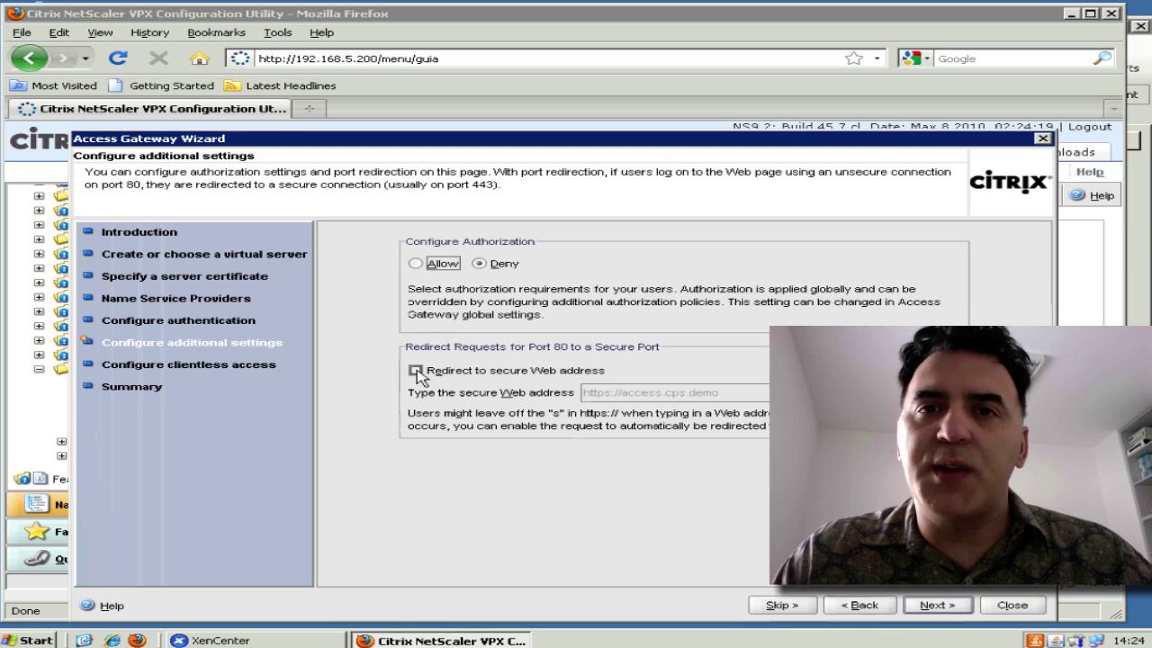
click(416, 371)
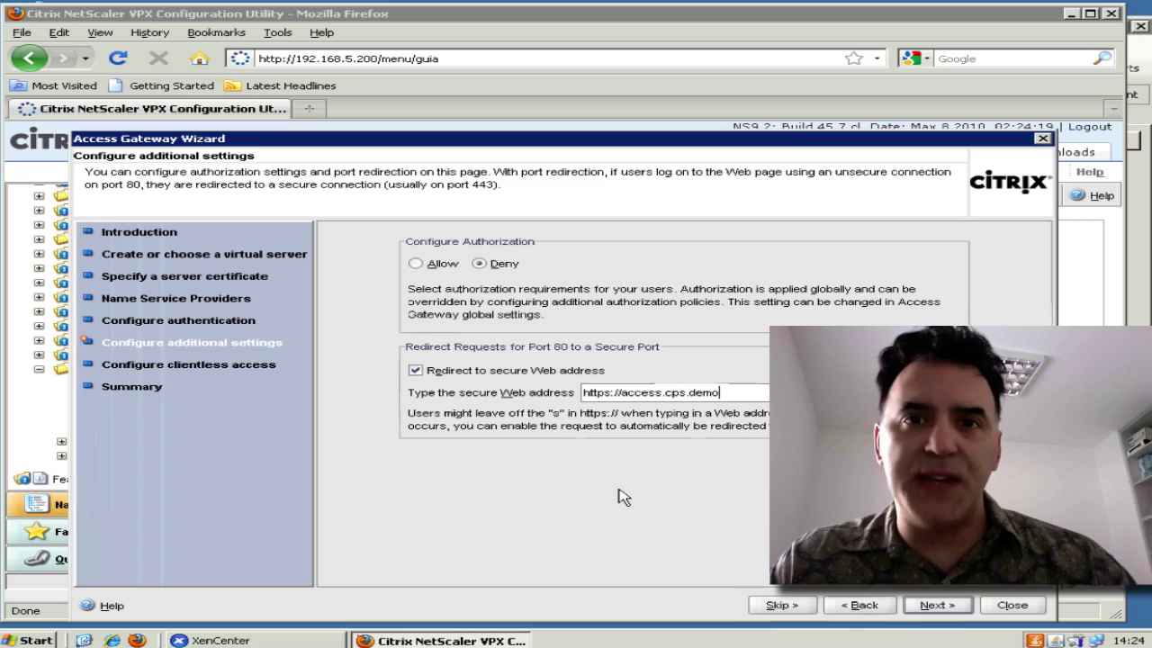
click(419, 263)
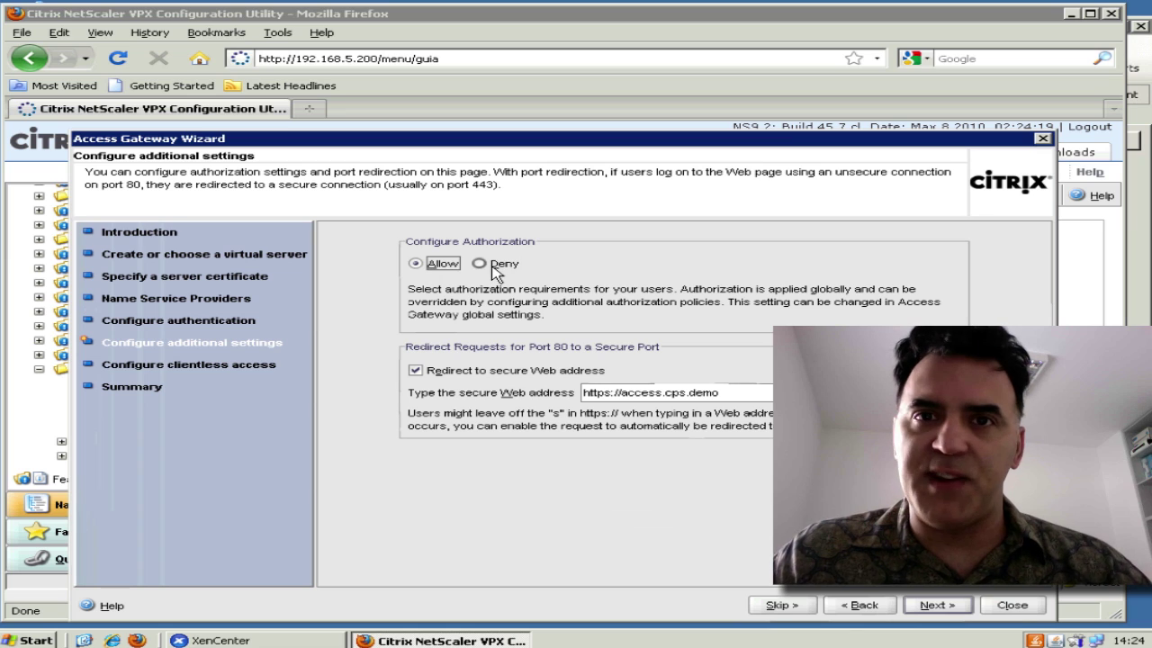
click(936, 605)
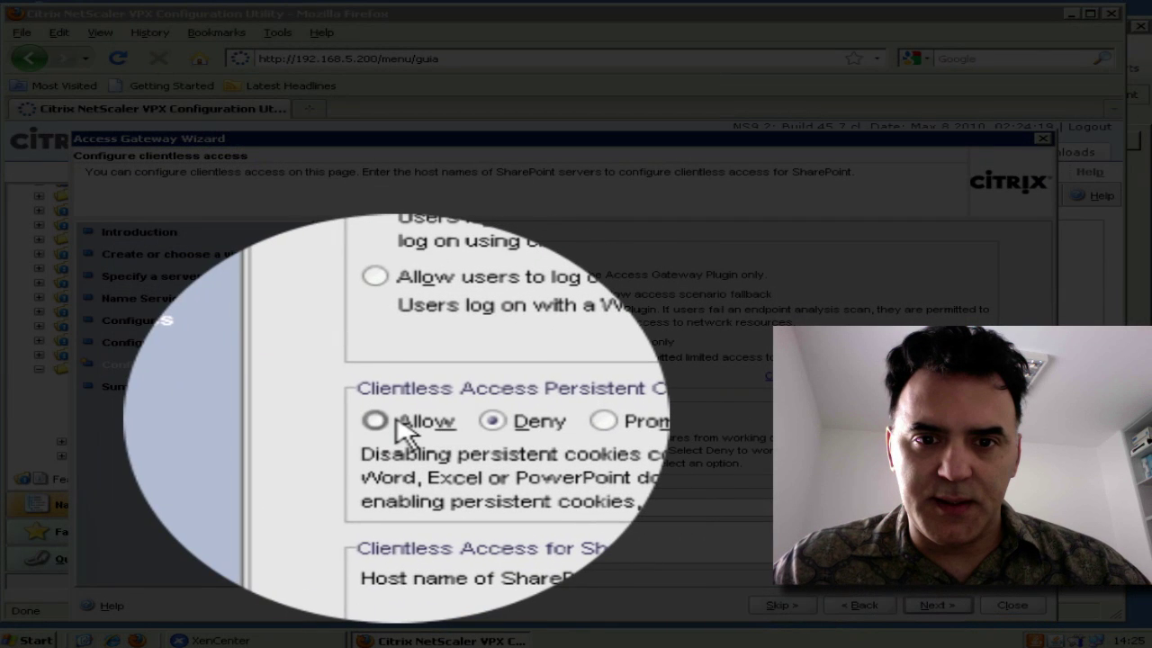
Step: Choose Allow for Clientless Access Persistent Cookie and advance to the Summary page
click(400, 425)
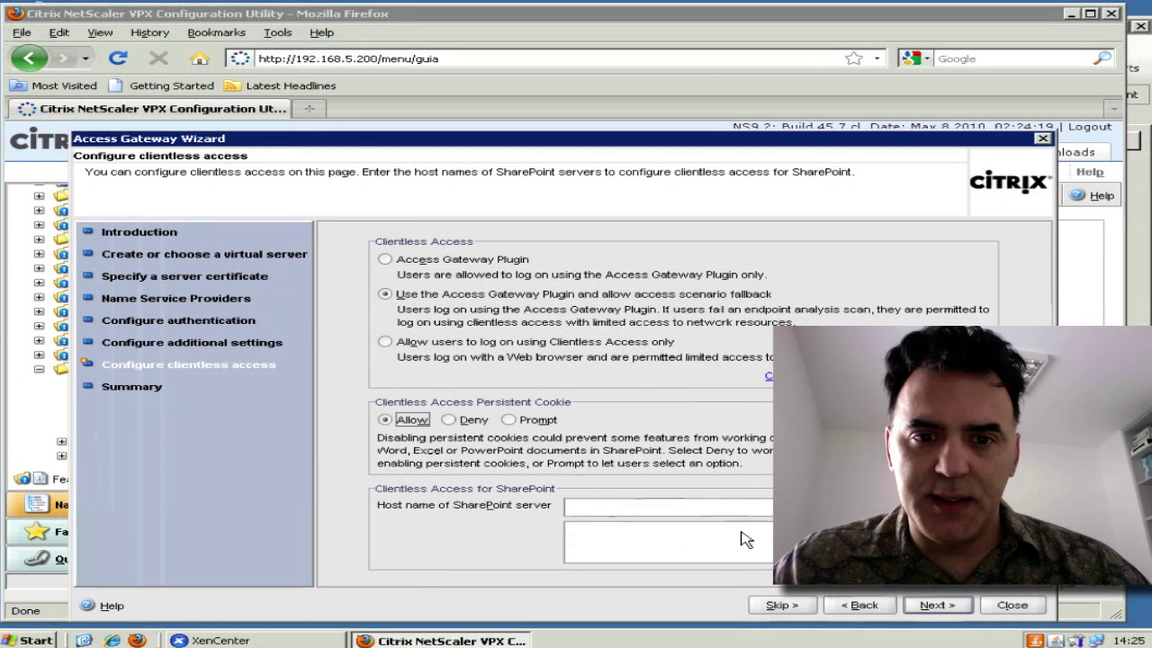
click(936, 605)
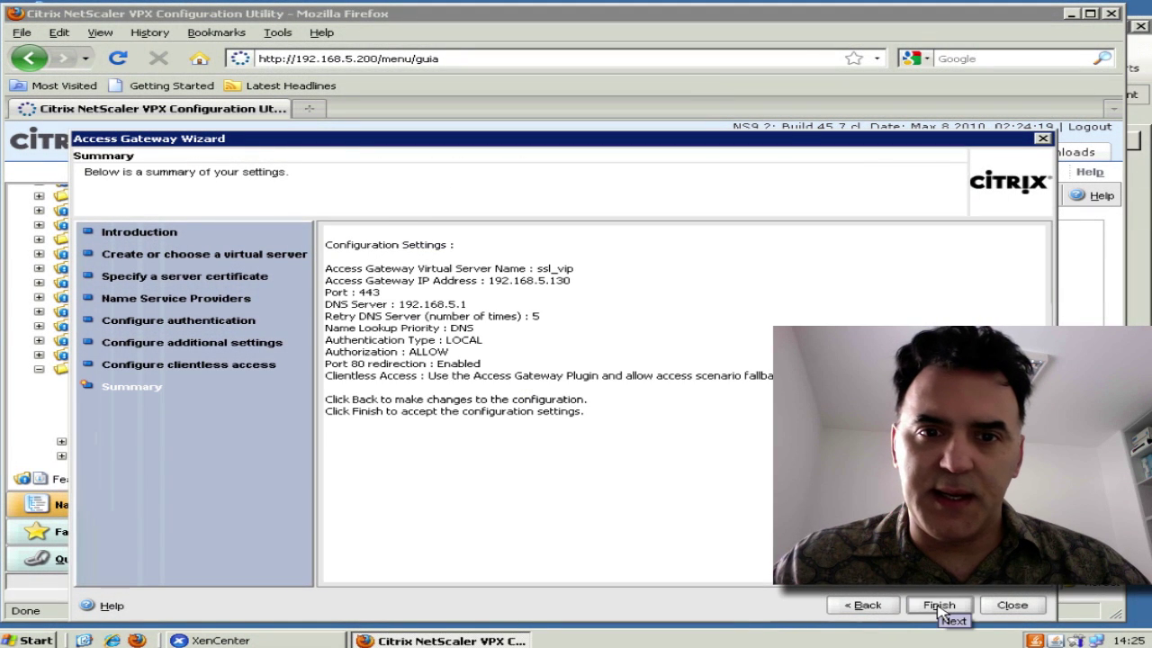
Step: Finish and exit the wizard, then open ssl_vip from the virtual server list
click(939, 605)
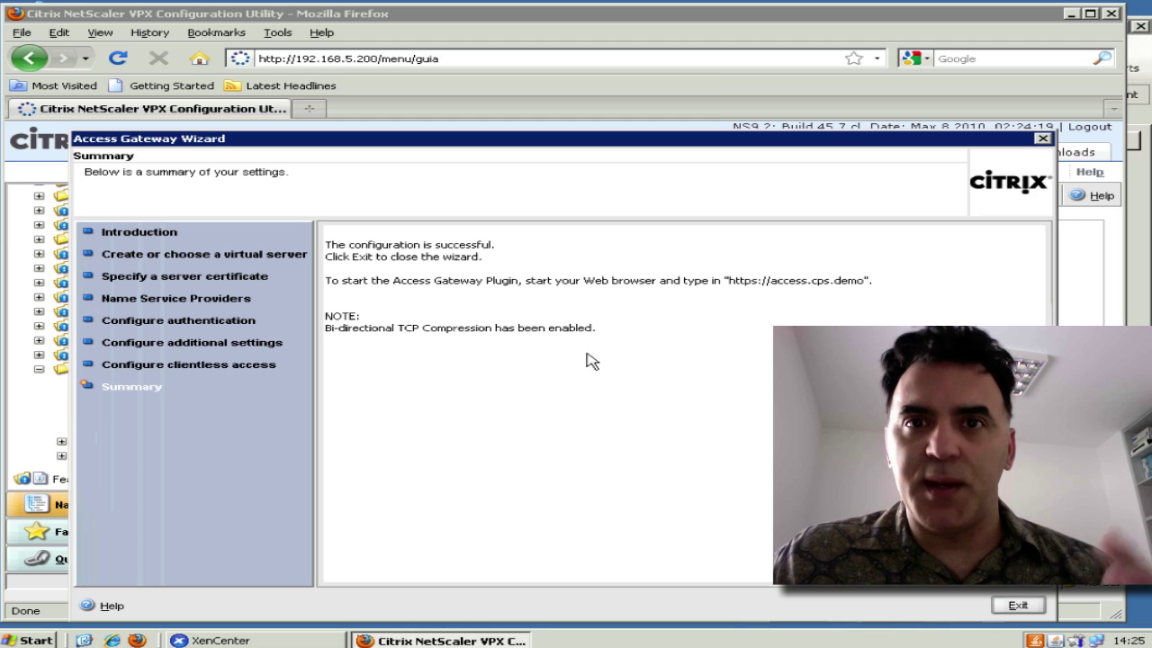
click(1012, 604)
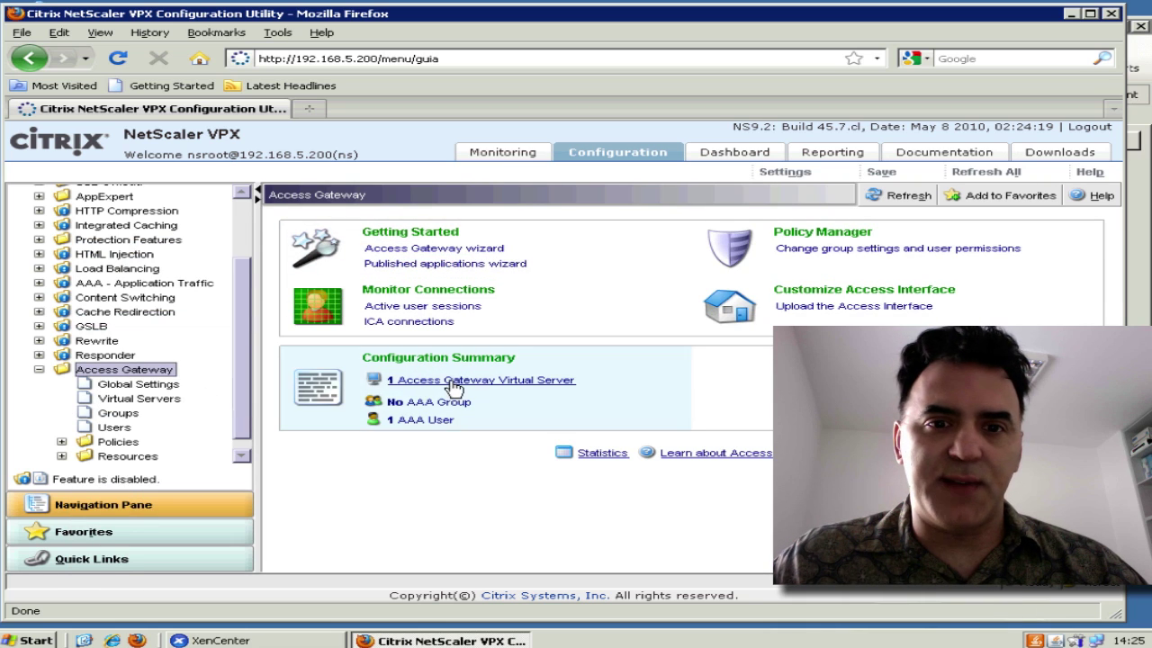
click(387, 382)
double_click(291, 236)
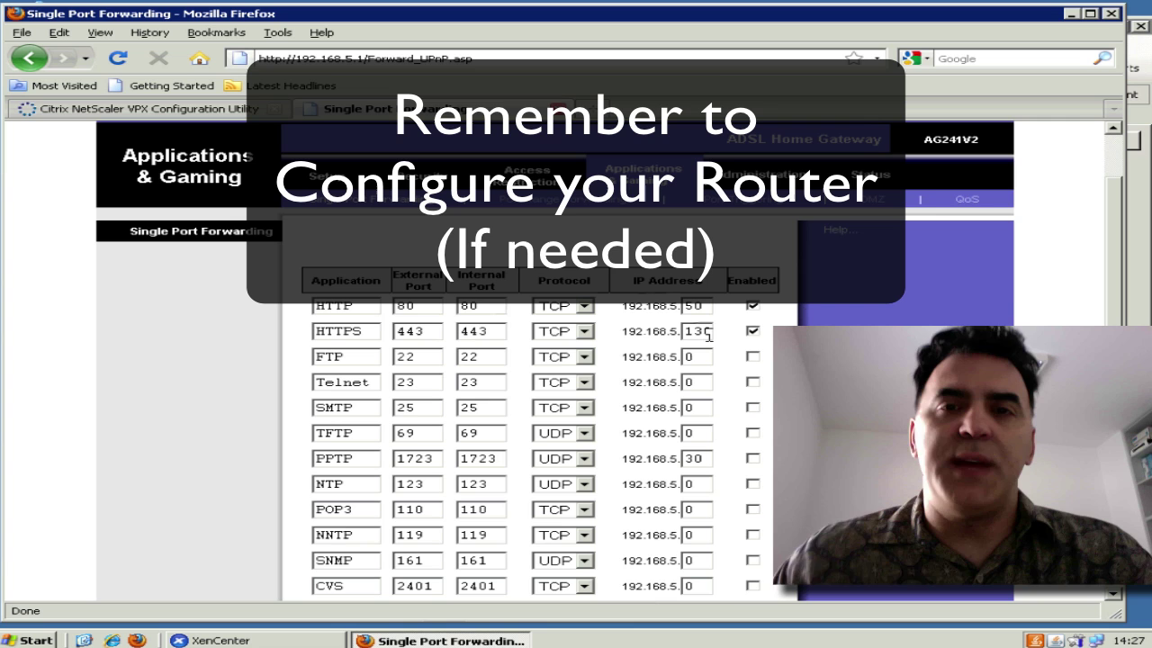
scroll(708, 336, up, 1)
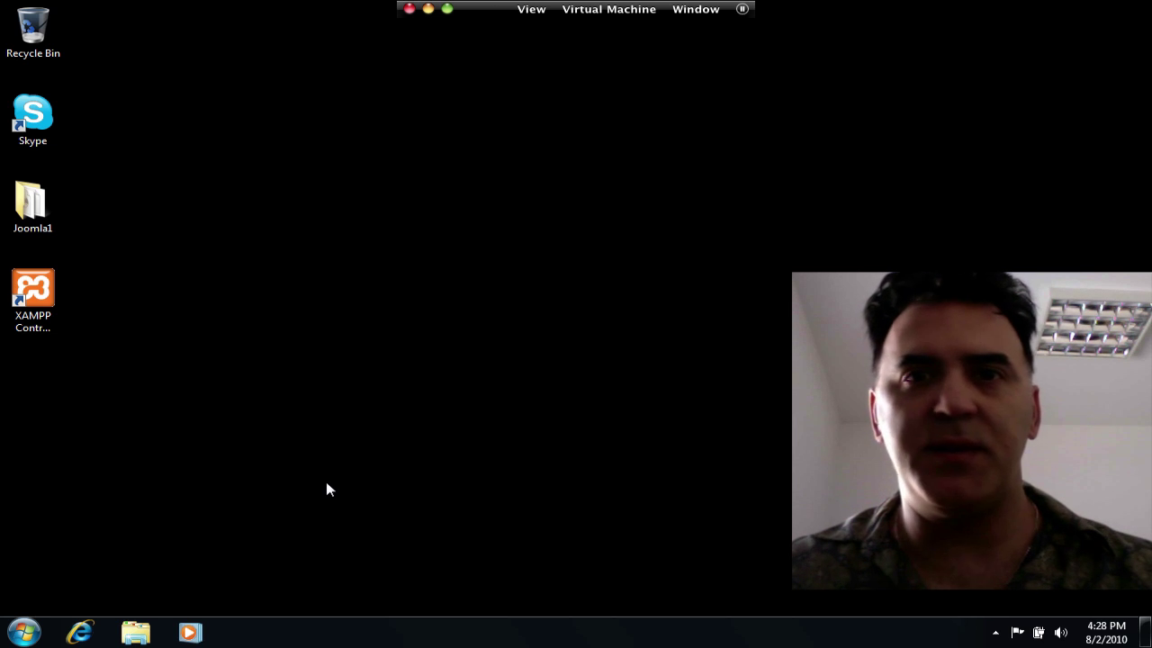
Step: Open ippower.thruhere.net in Internet Explorer, continuing past the certificate warning
click(78, 634)
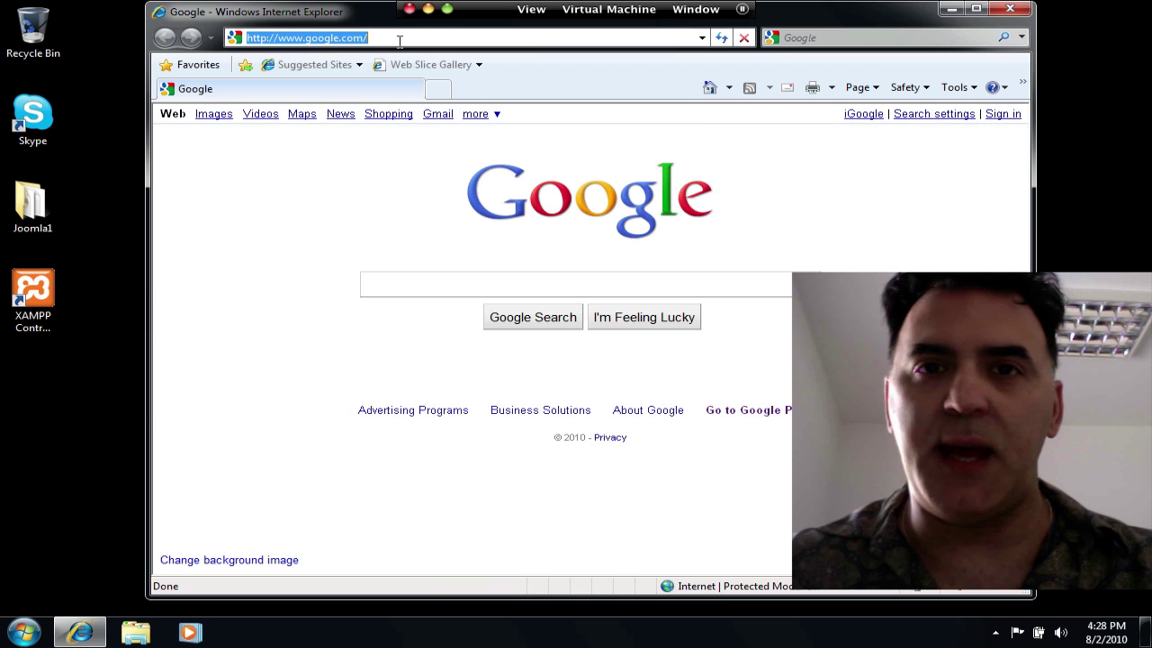
text(ip)
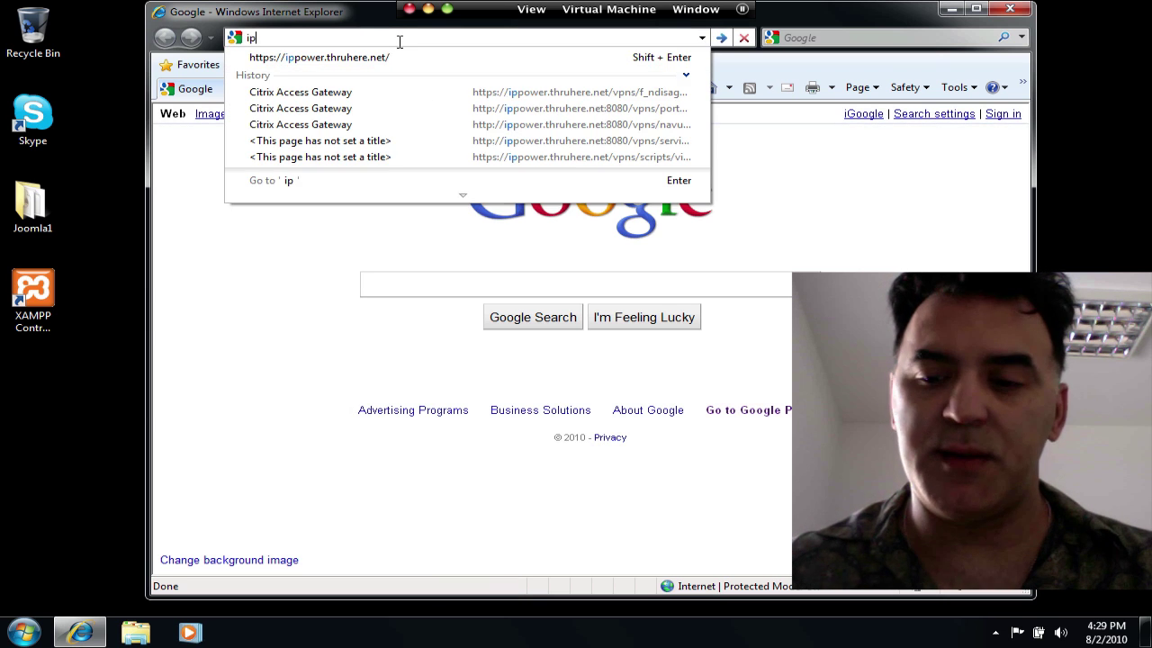
key(Down)
key(Return)
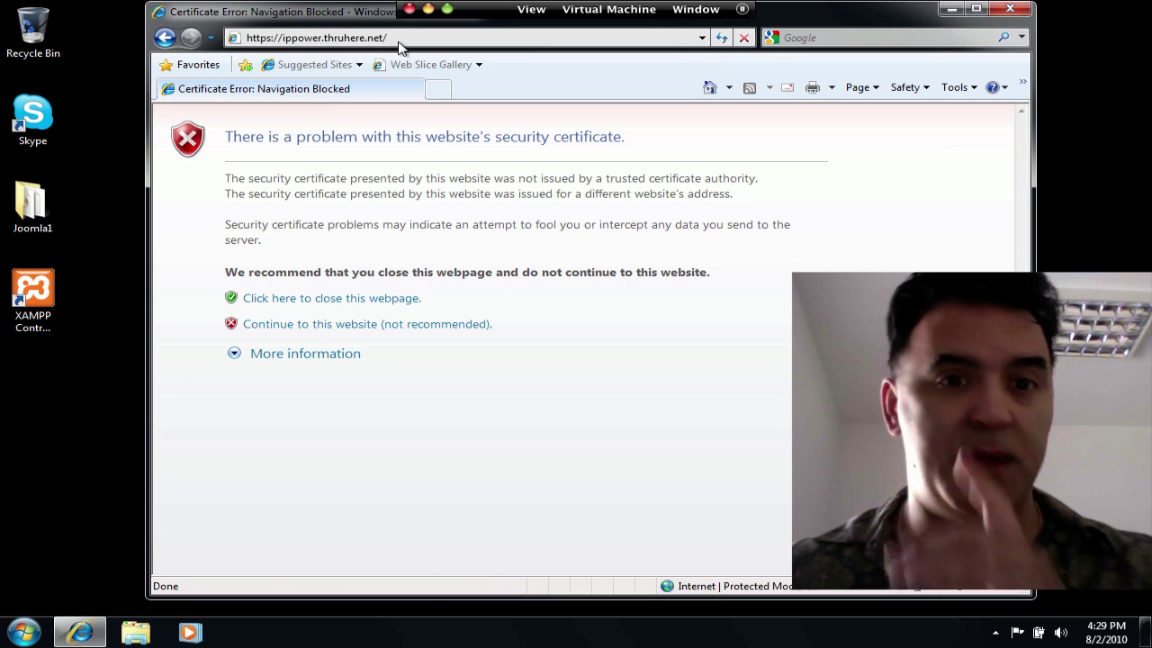
click(310, 326)
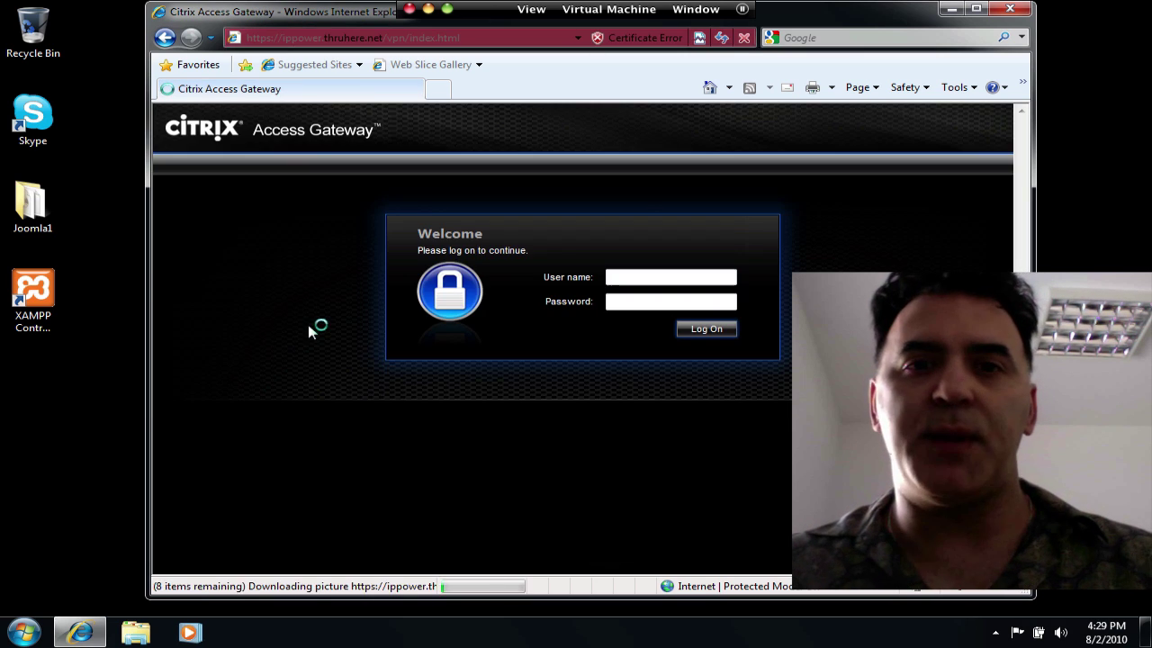
Step: Log on to the Access Gateway portal with the user's credentials
click(629, 279)
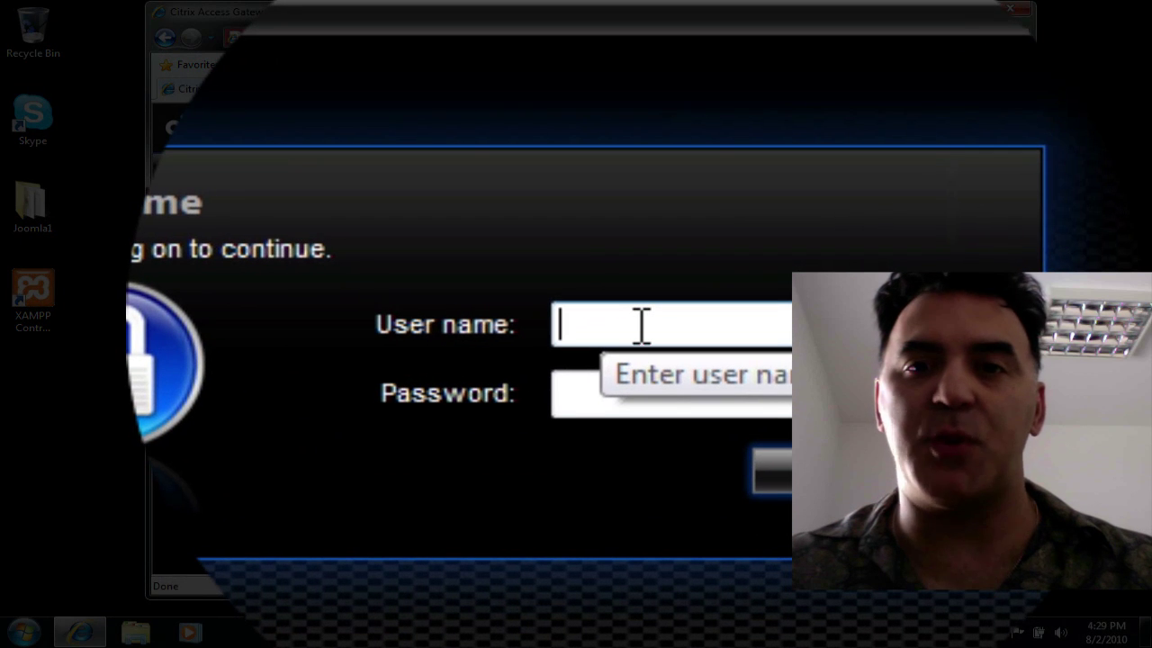
text(joe)
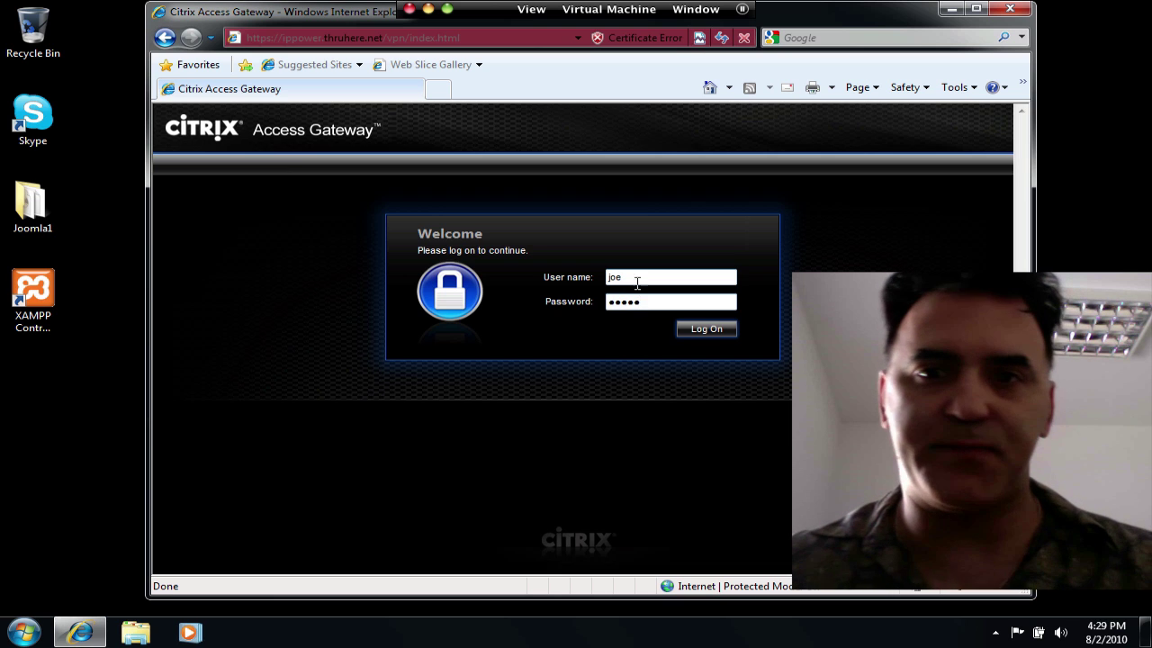
click(689, 329)
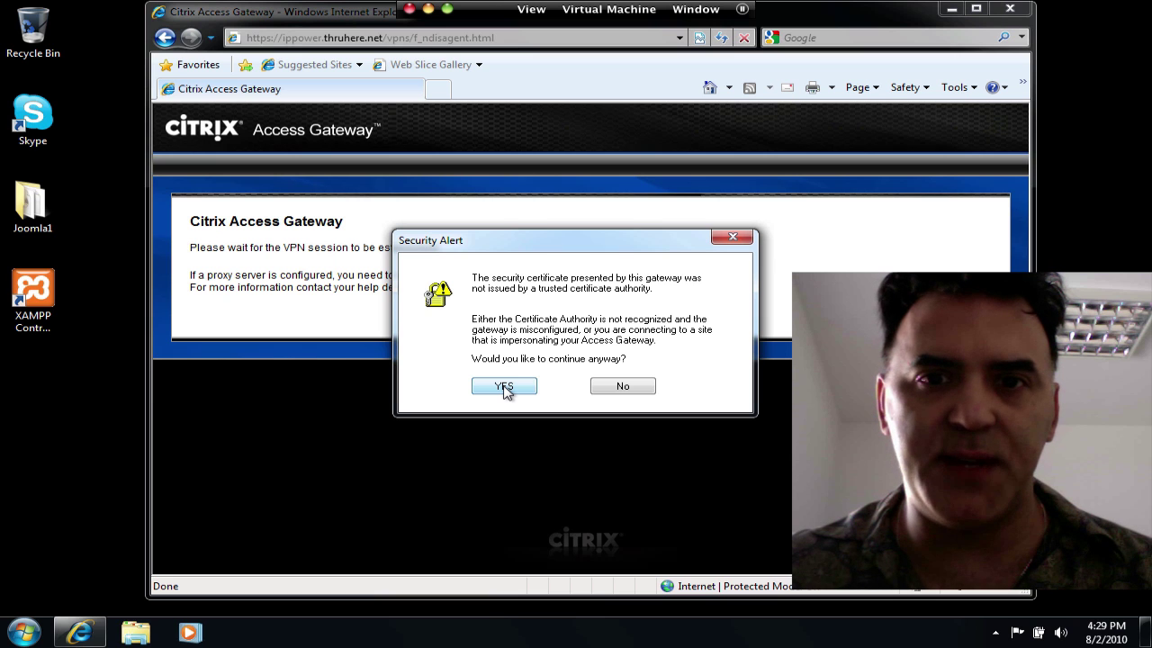
Step: Accept the gateway's certificate to establish the VPN, then open a new browser tab
click(504, 387)
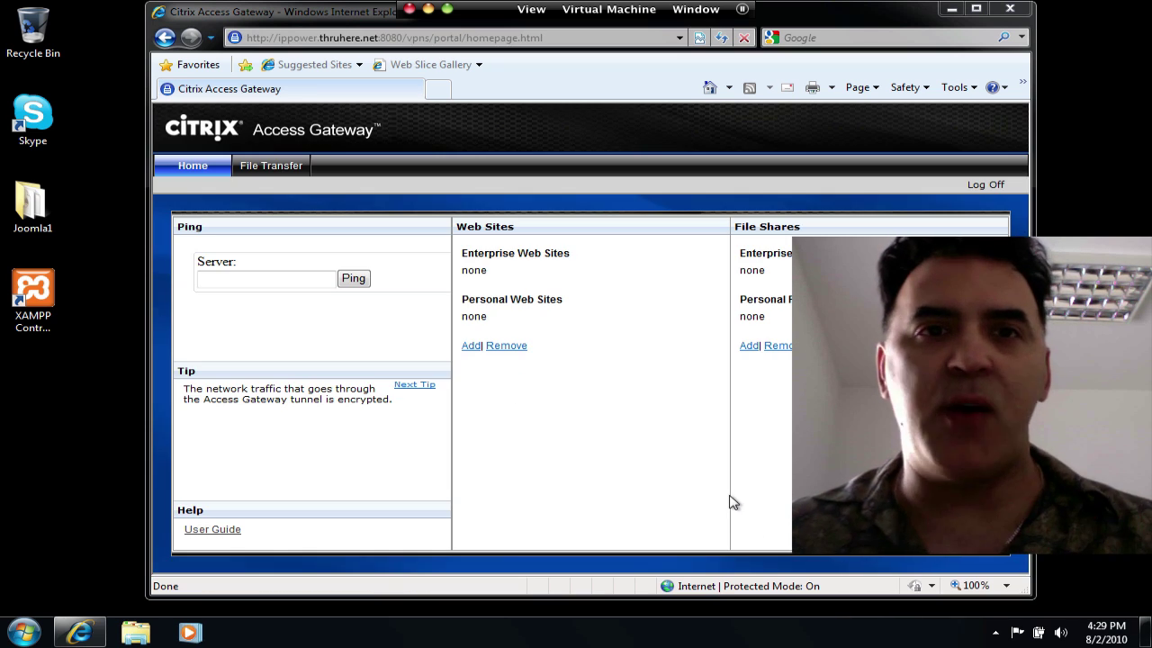
click(438, 90)
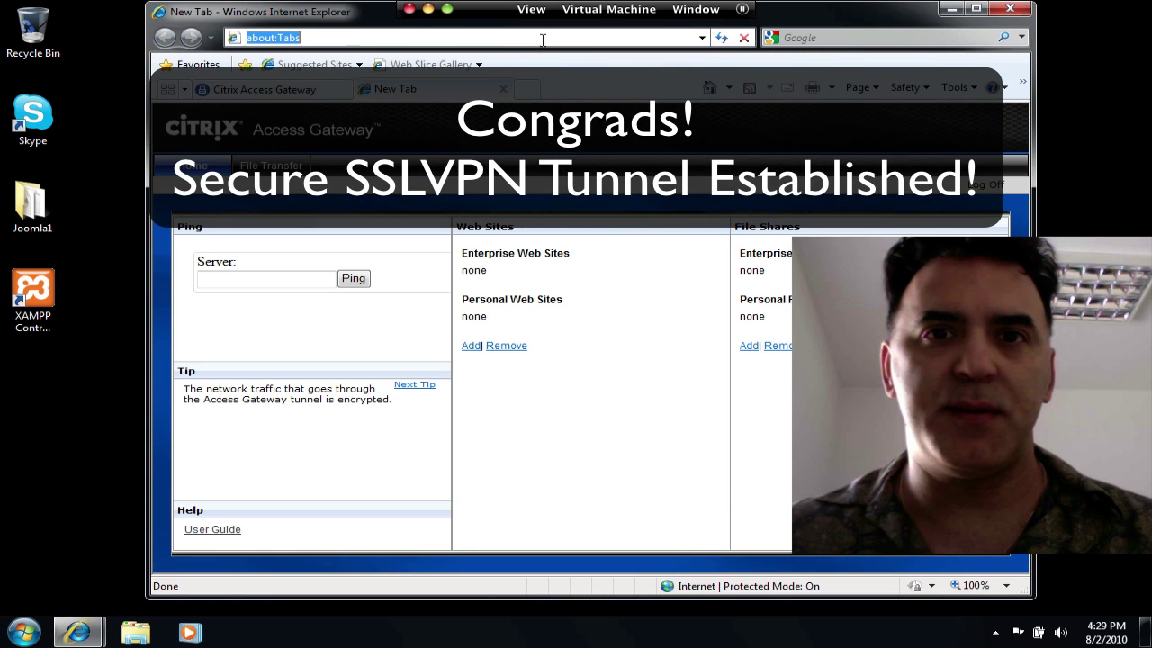
click(546, 39)
click(235, 40)
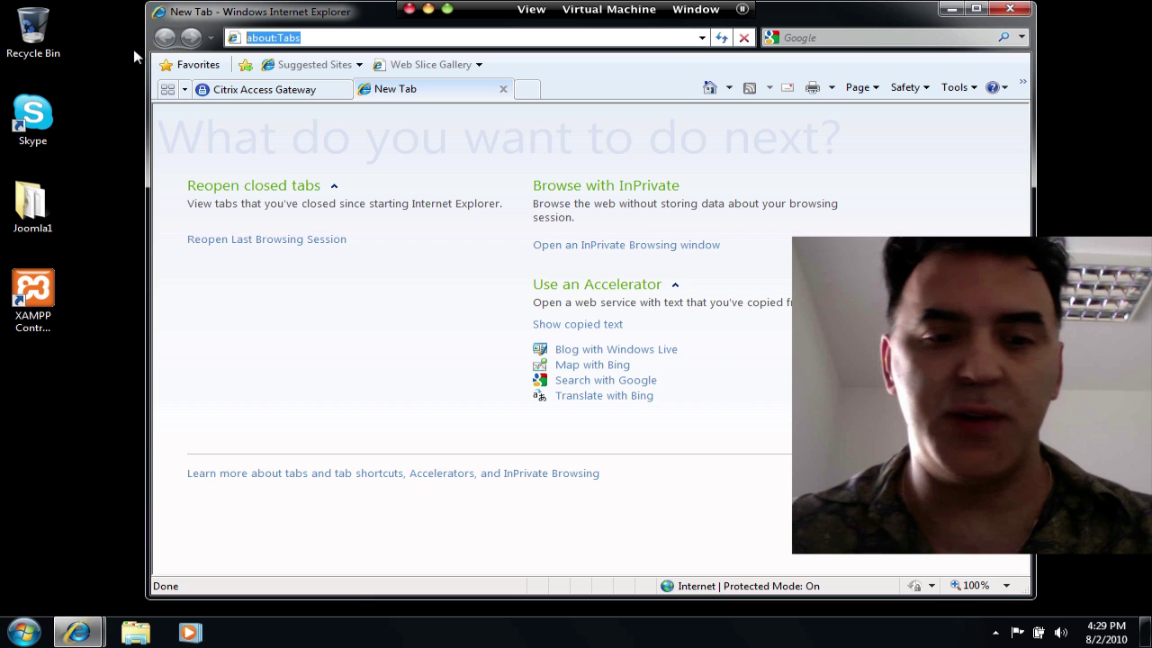
text(.200)
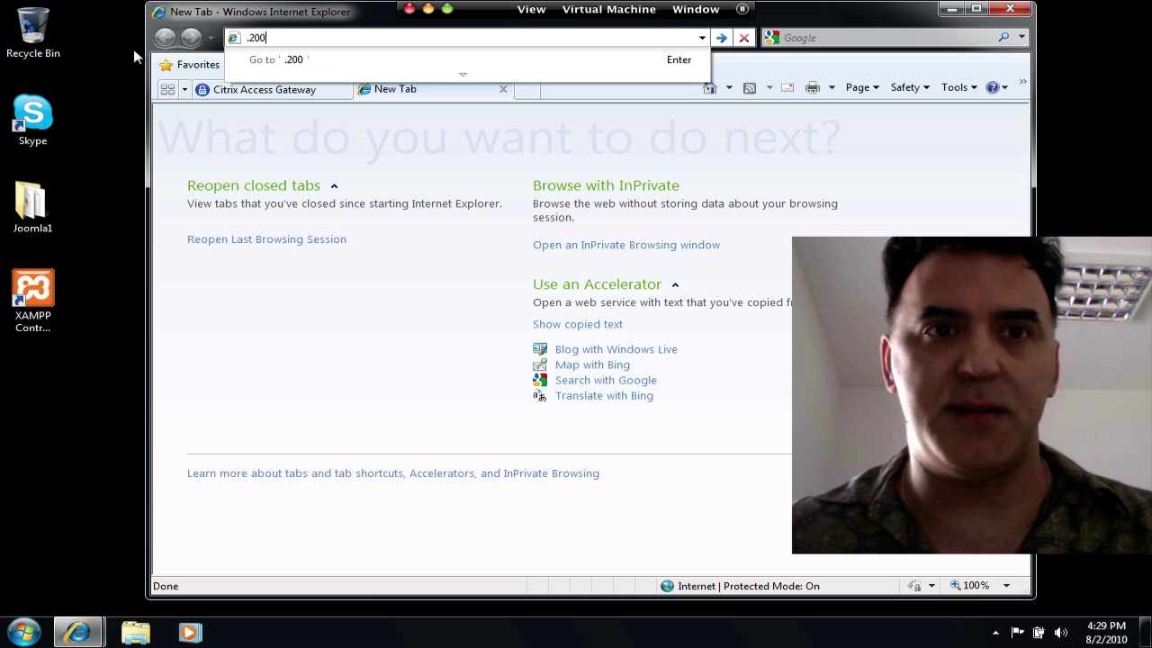
key(Return)
text(nsro)
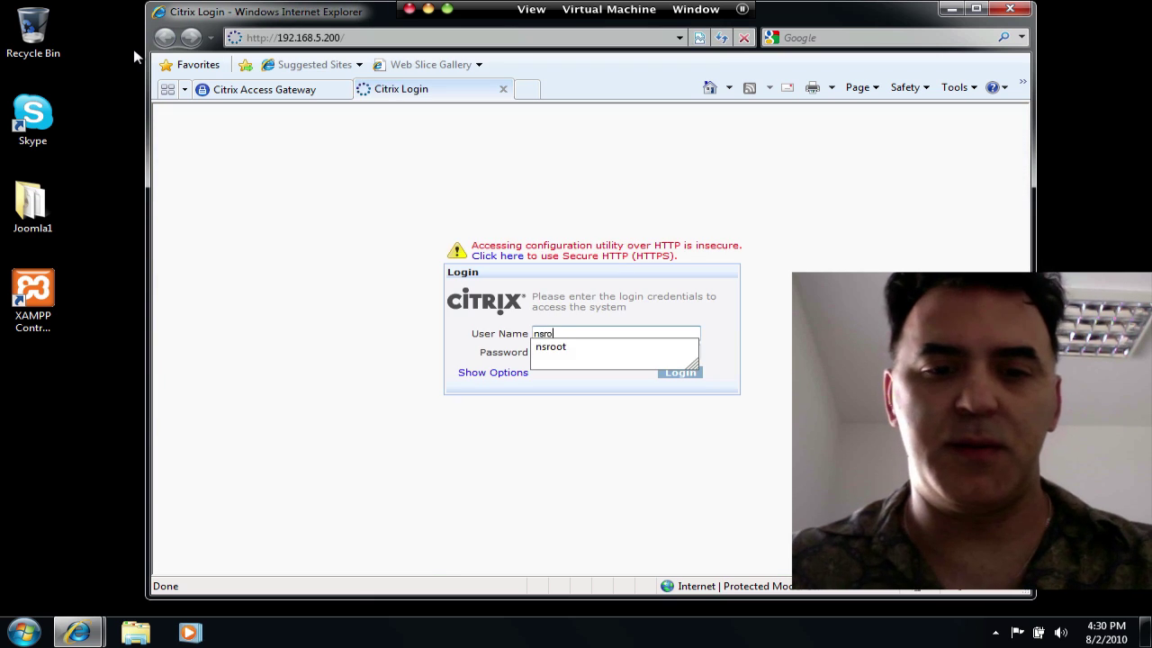
text(ot)
key(Tab)
text(nsroot)
key(Return)
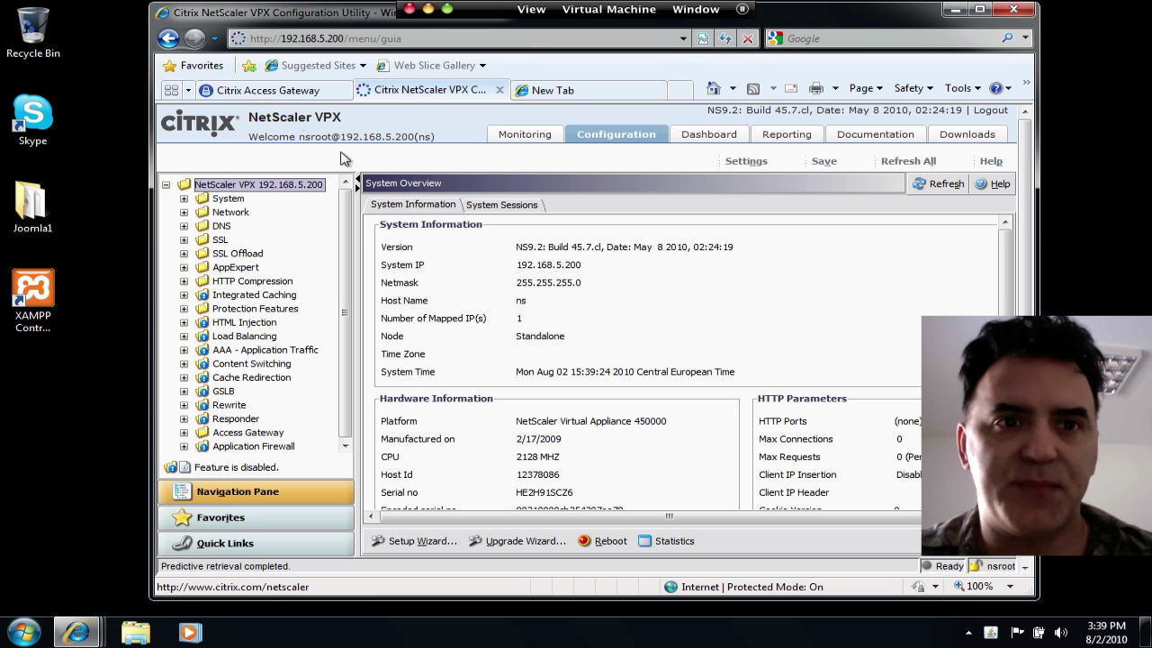
click(282, 97)
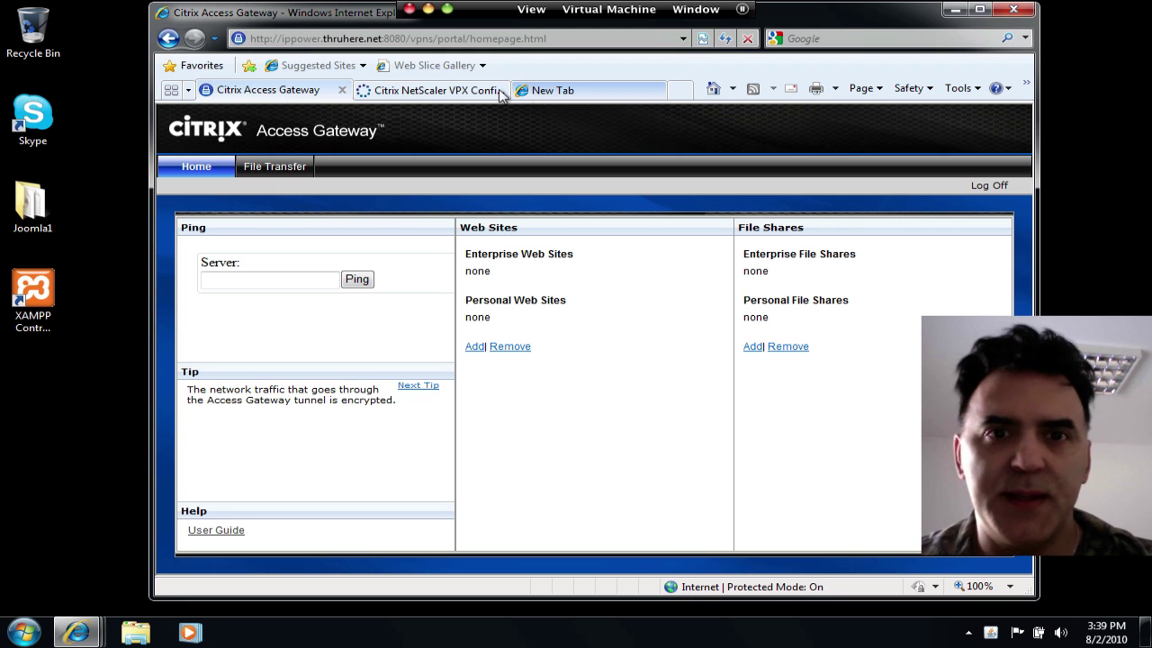
click(460, 94)
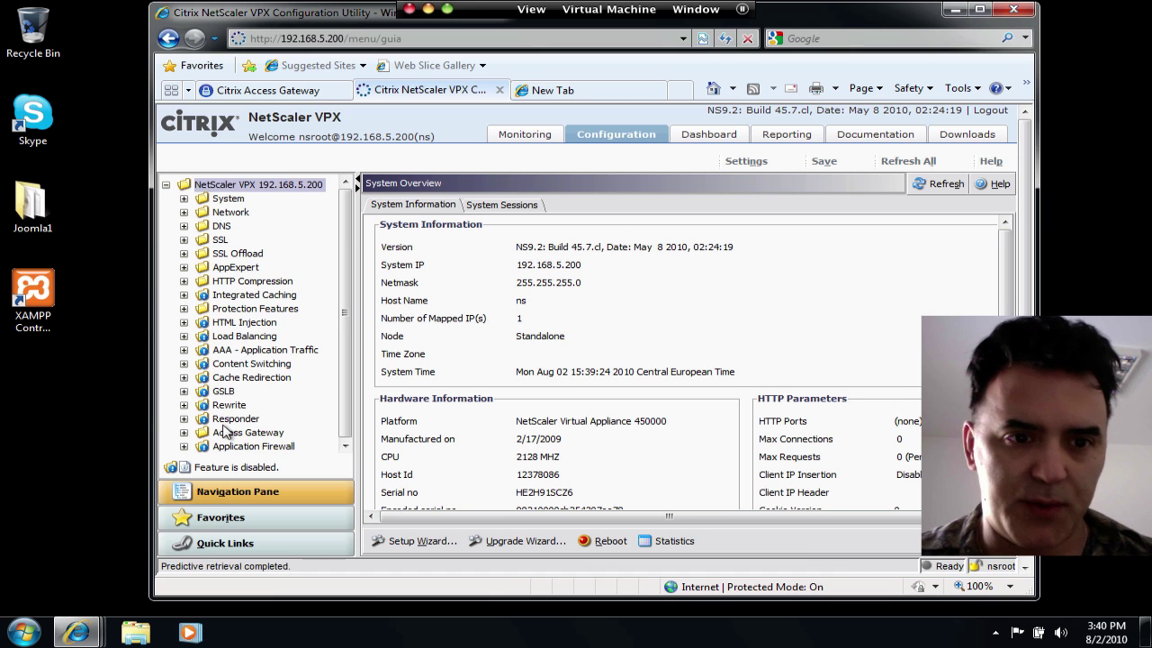
Step: List the Load Balancing virtual servers and select 192.168.5.130_http_redirect to view its details
click(241, 337)
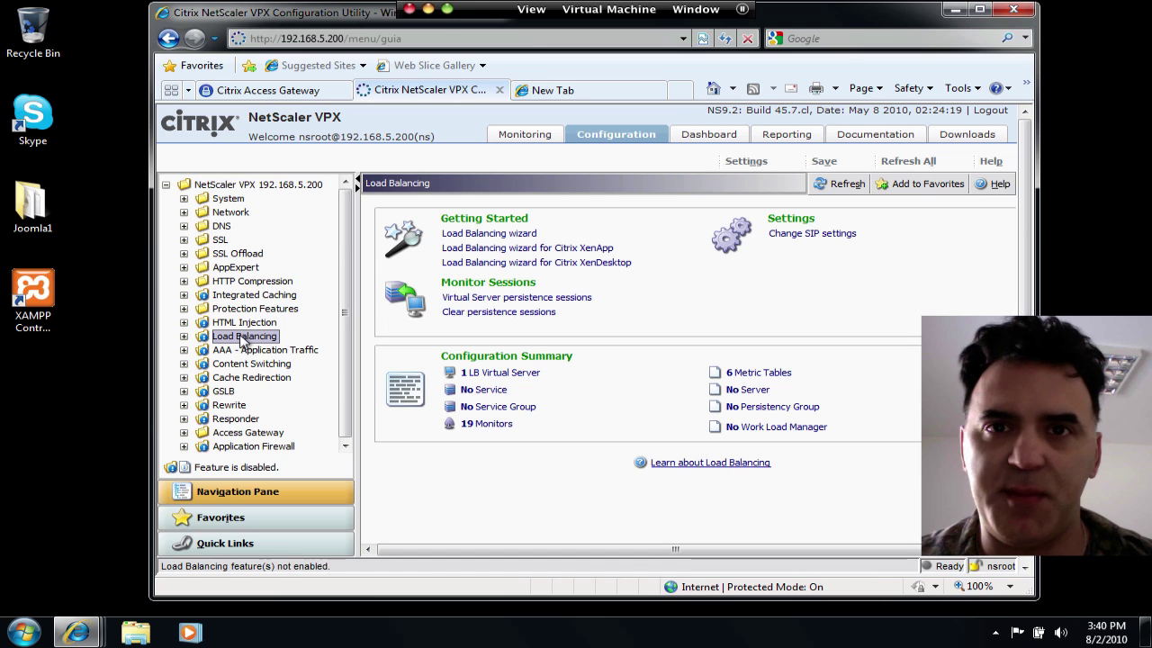
click(490, 374)
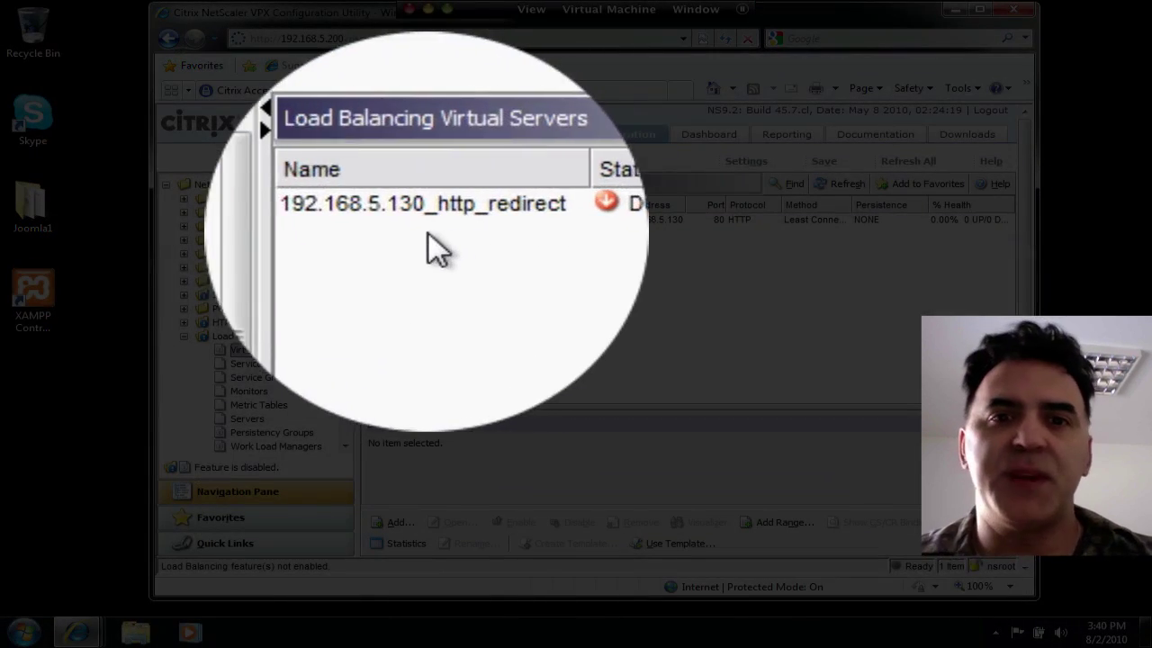
click(437, 224)
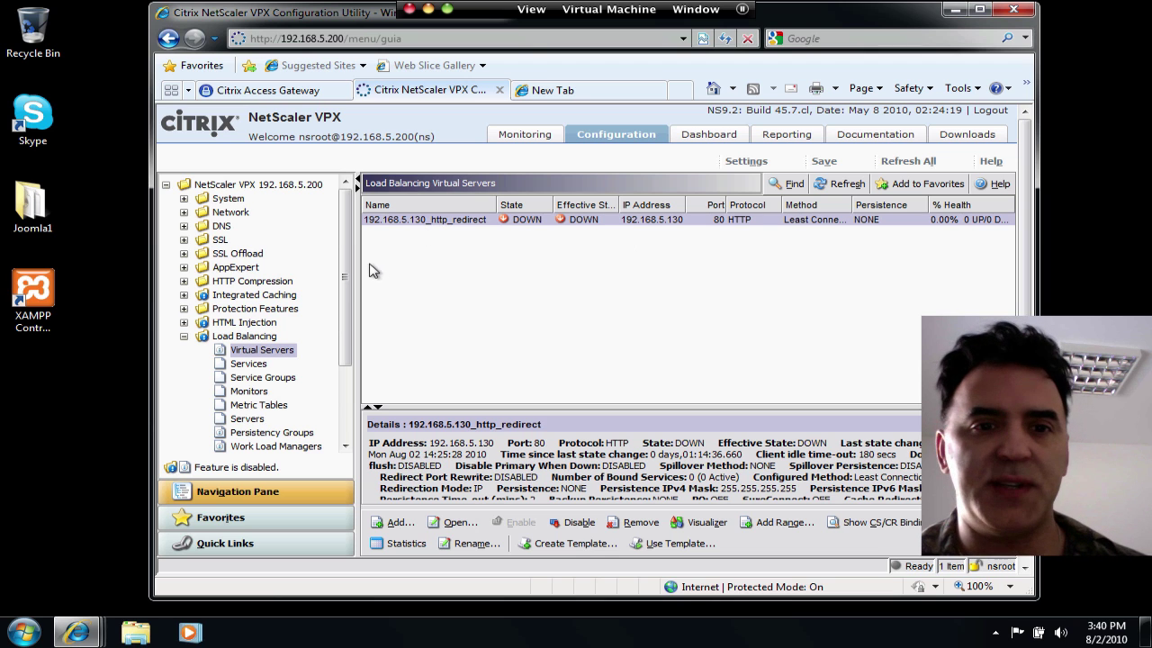
Step: Open Access Gateway Virtual Servers and select ssl_vip to view its details
drag(345, 273, 331, 397)
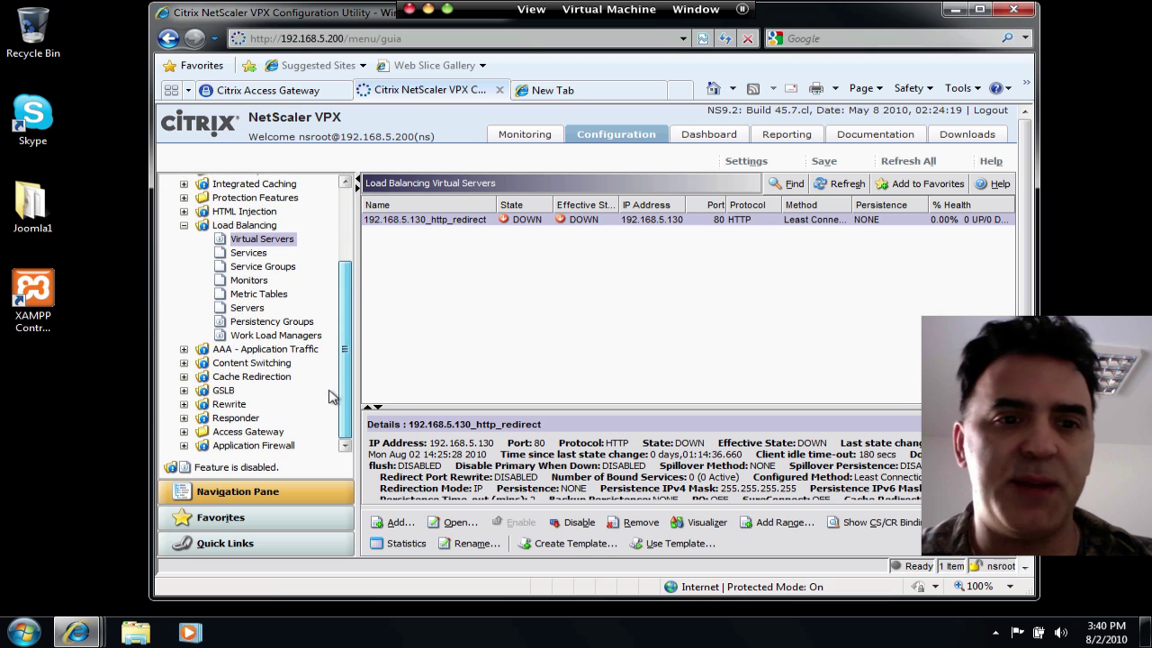
click(247, 431)
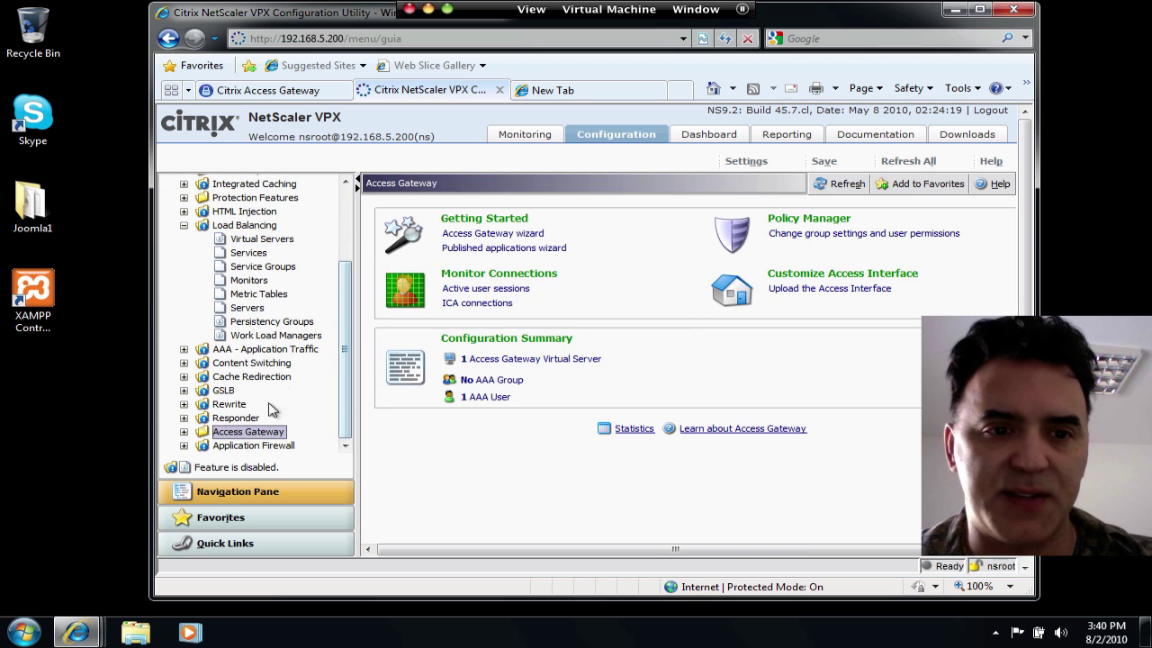
click(184, 432)
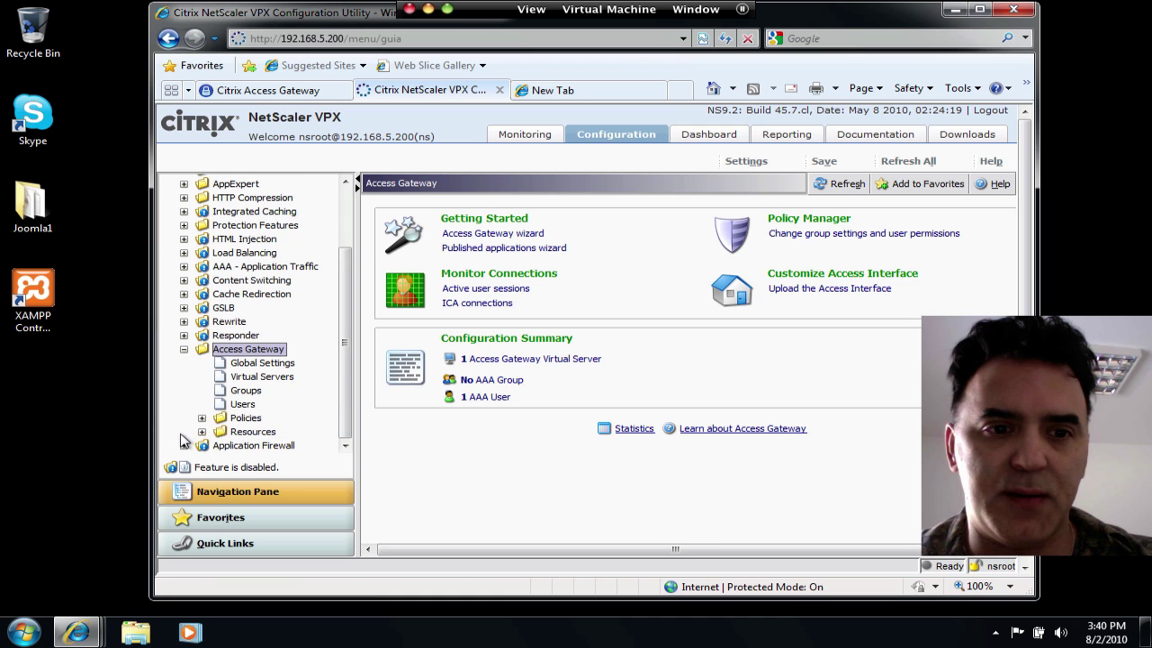
click(263, 378)
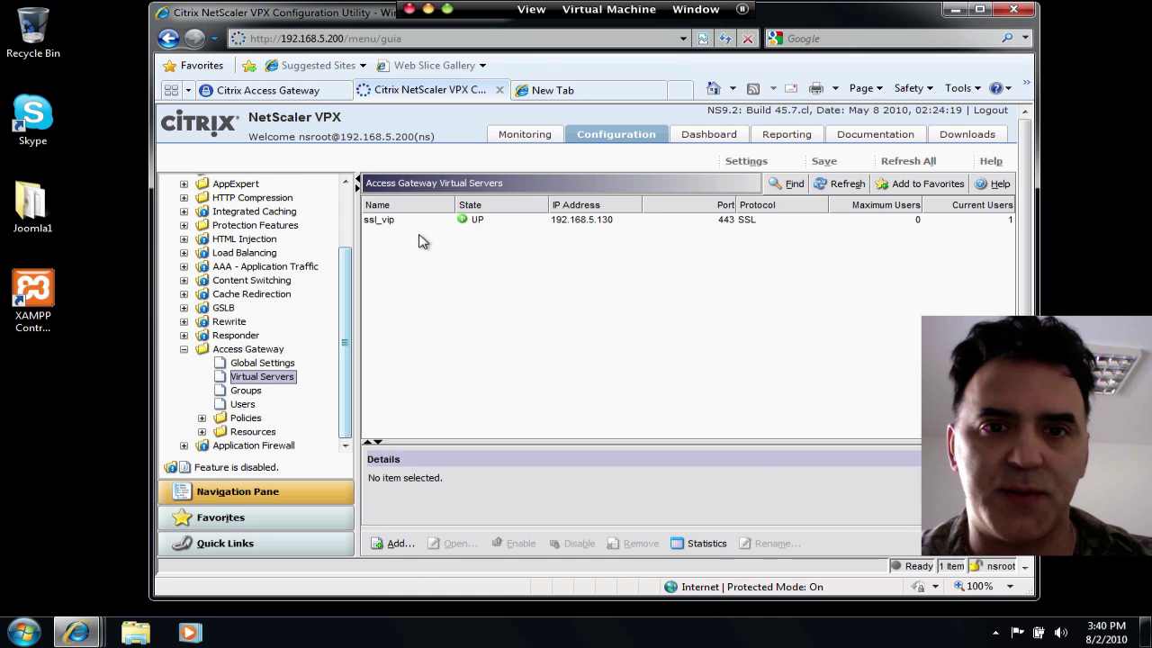
click(592, 225)
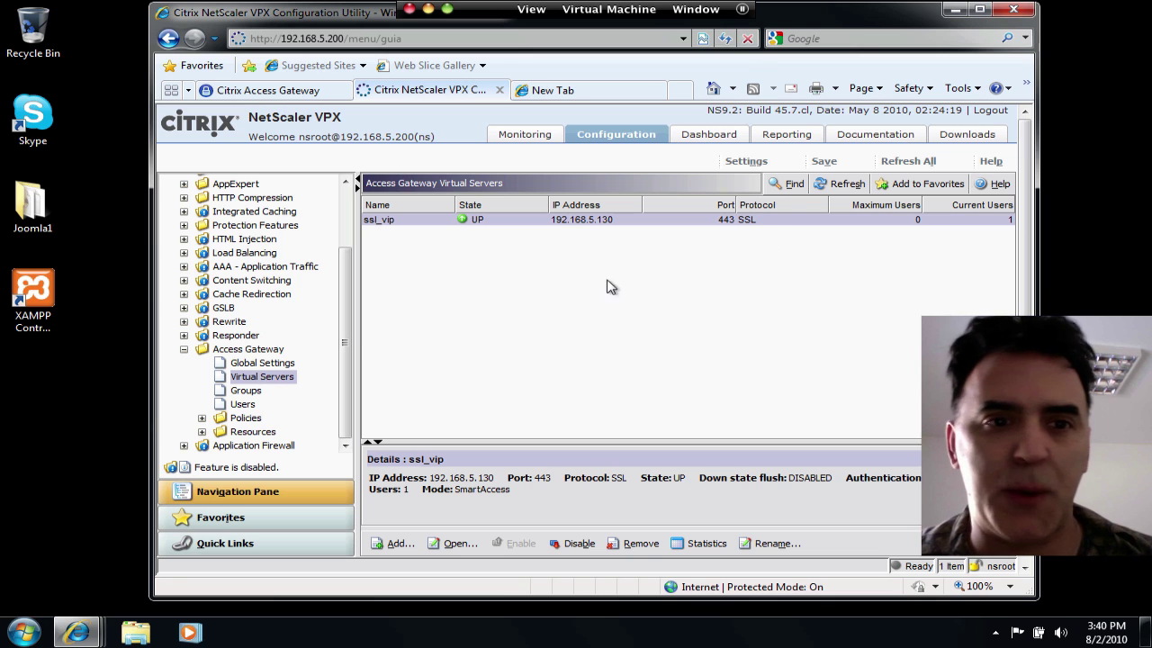
drag(349, 330, 354, 234)
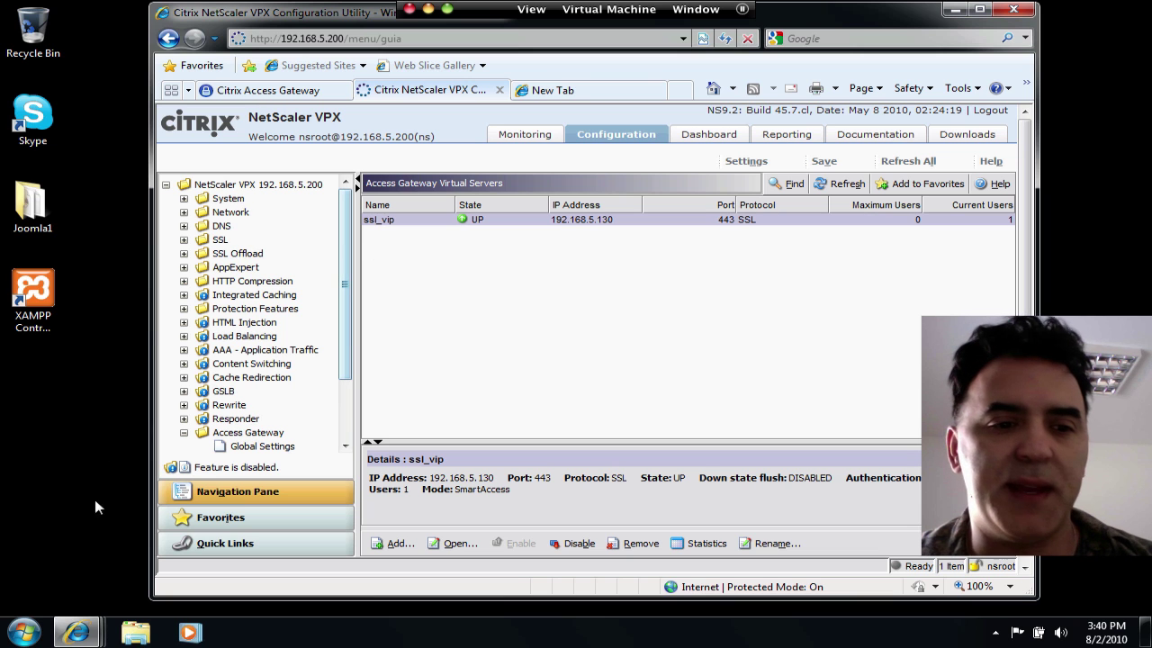
Step: Launch Remote Desktop Connection to 192.168.5.141 and accept the server identity warning
click(22, 636)
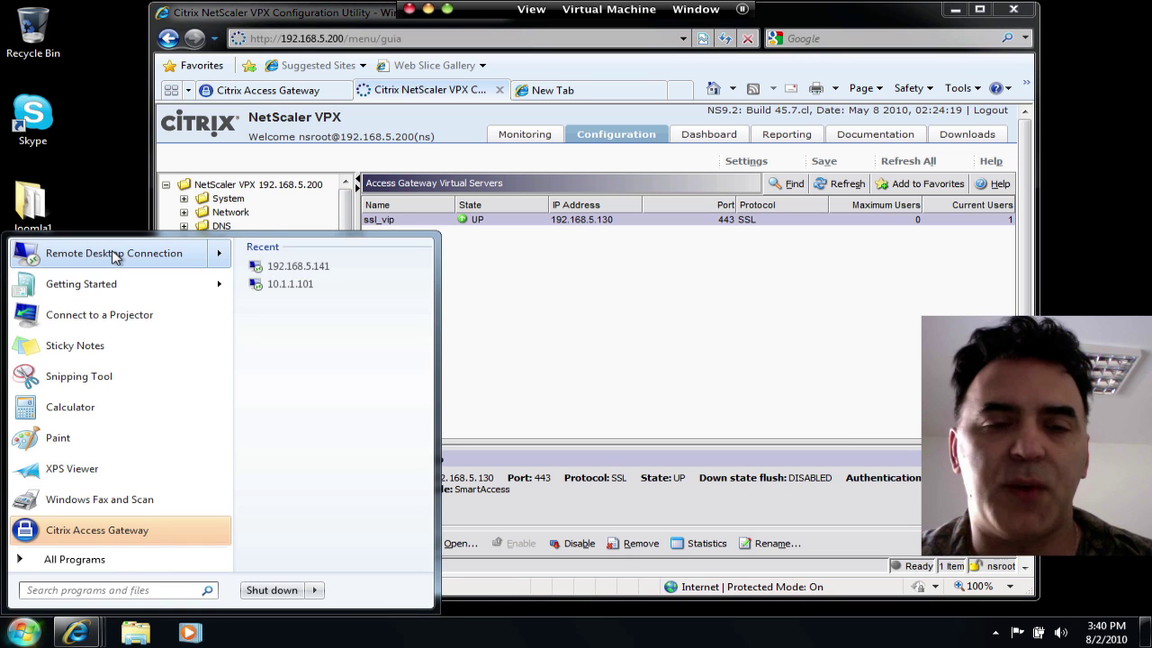
click(116, 256)
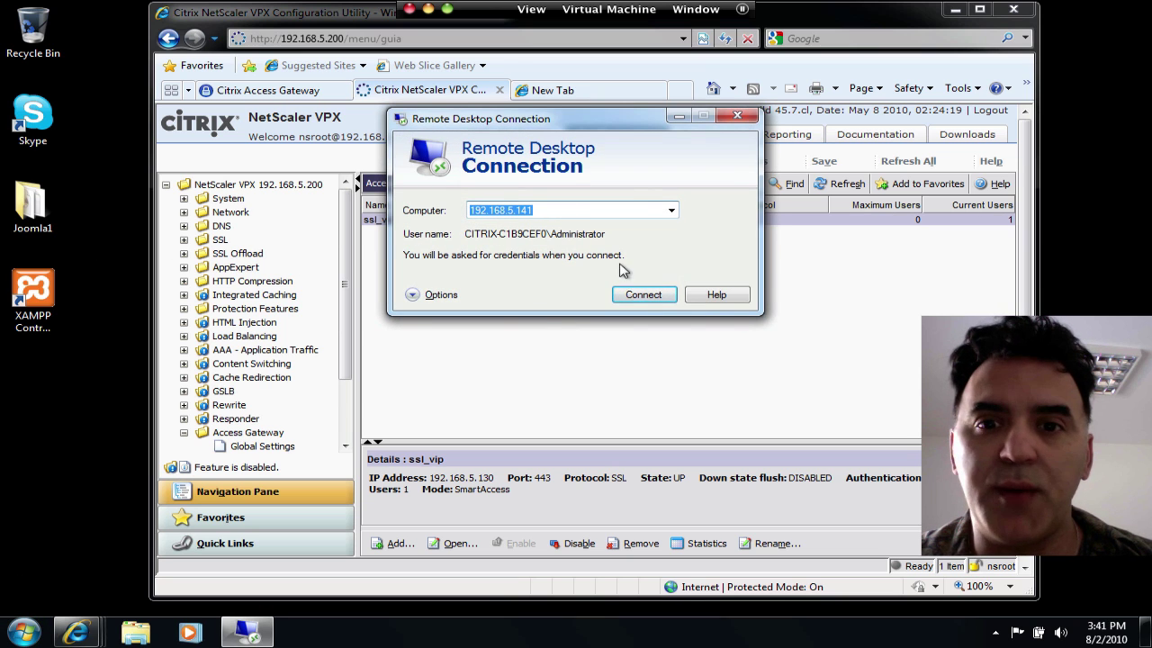
click(642, 295)
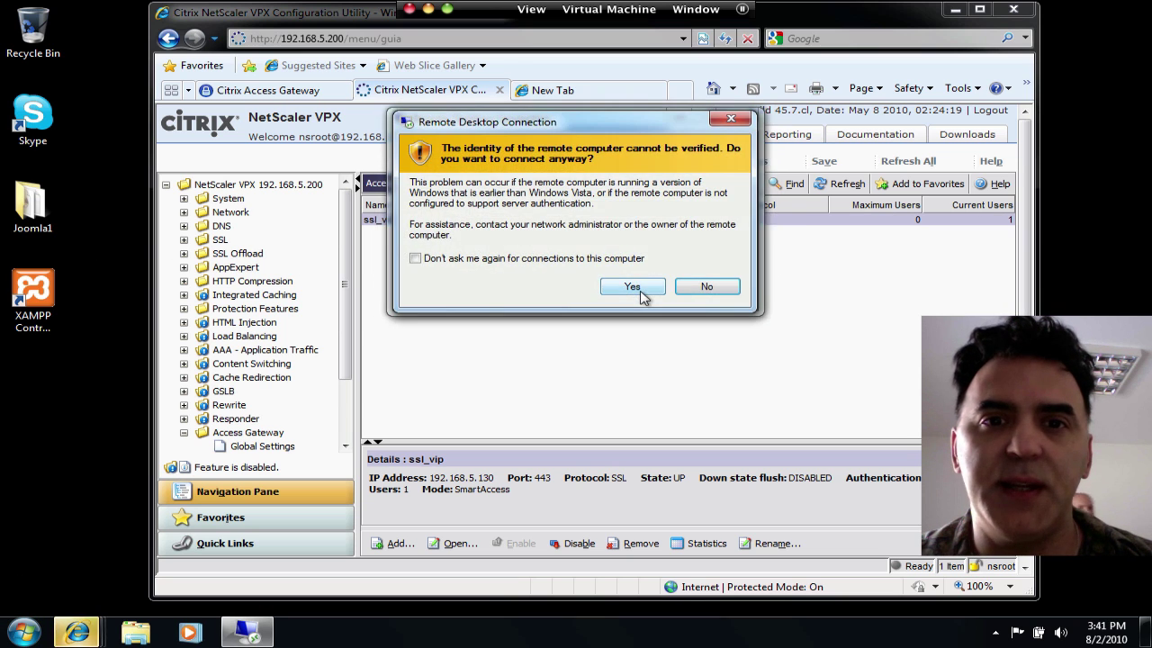
click(639, 288)
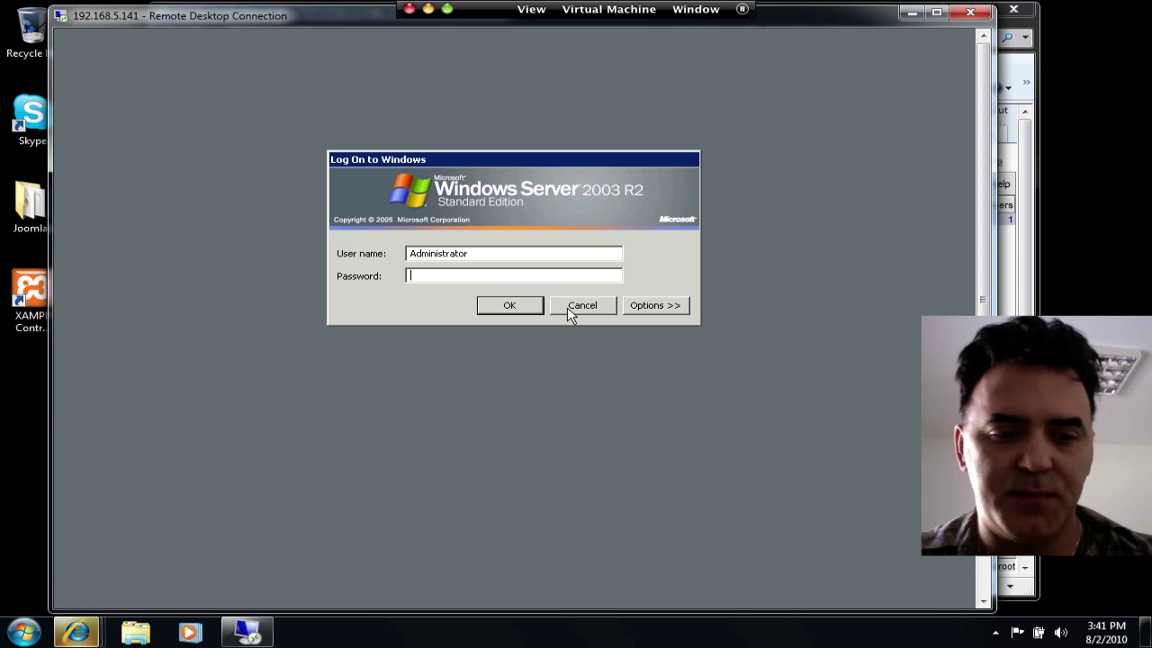
Step: Log on with the Administrator password and reconnect to existing session 1
text(**********)
key(Return)
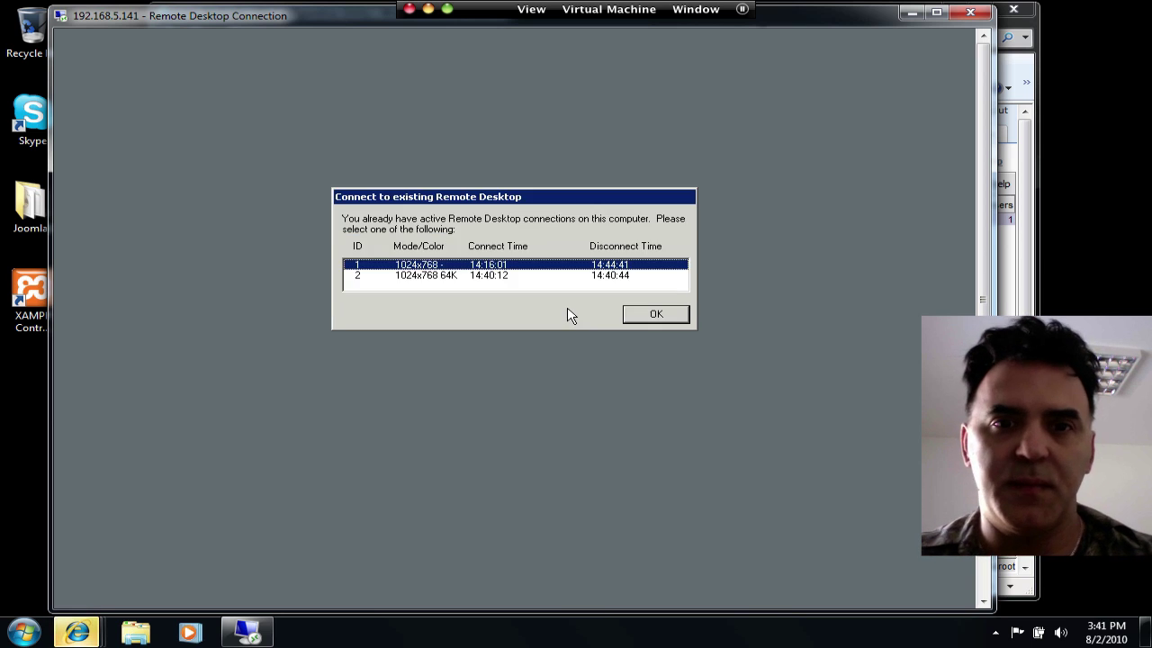
key(Return)
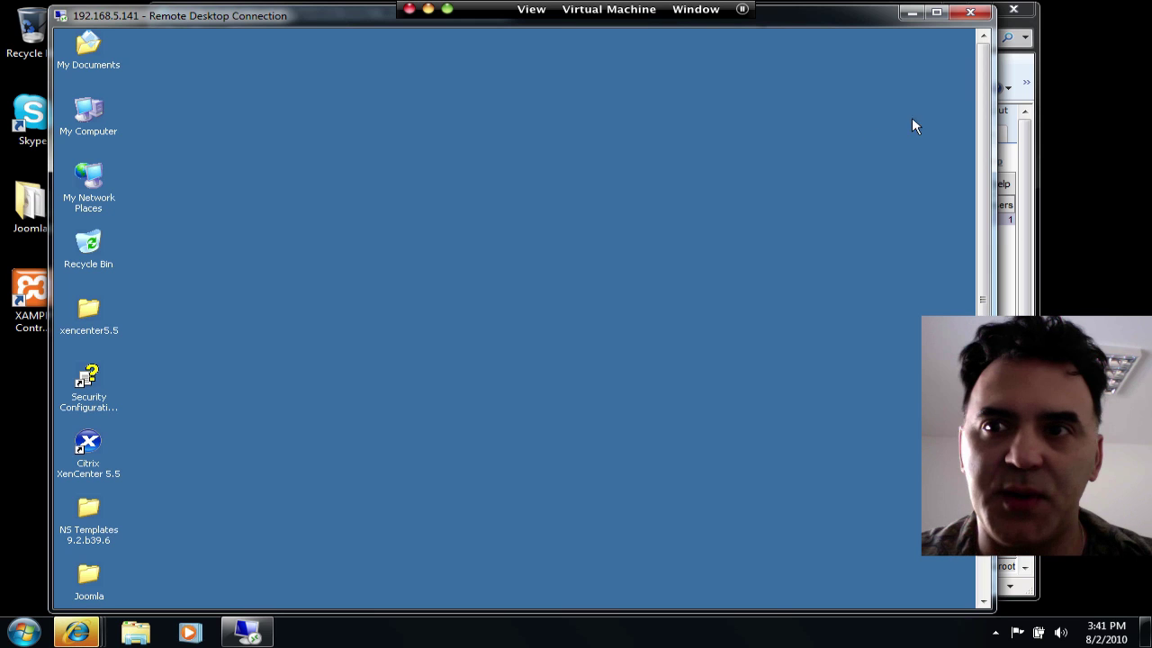
Step: Bring up the remote server's Start menu
drag(982, 93, 977, 266)
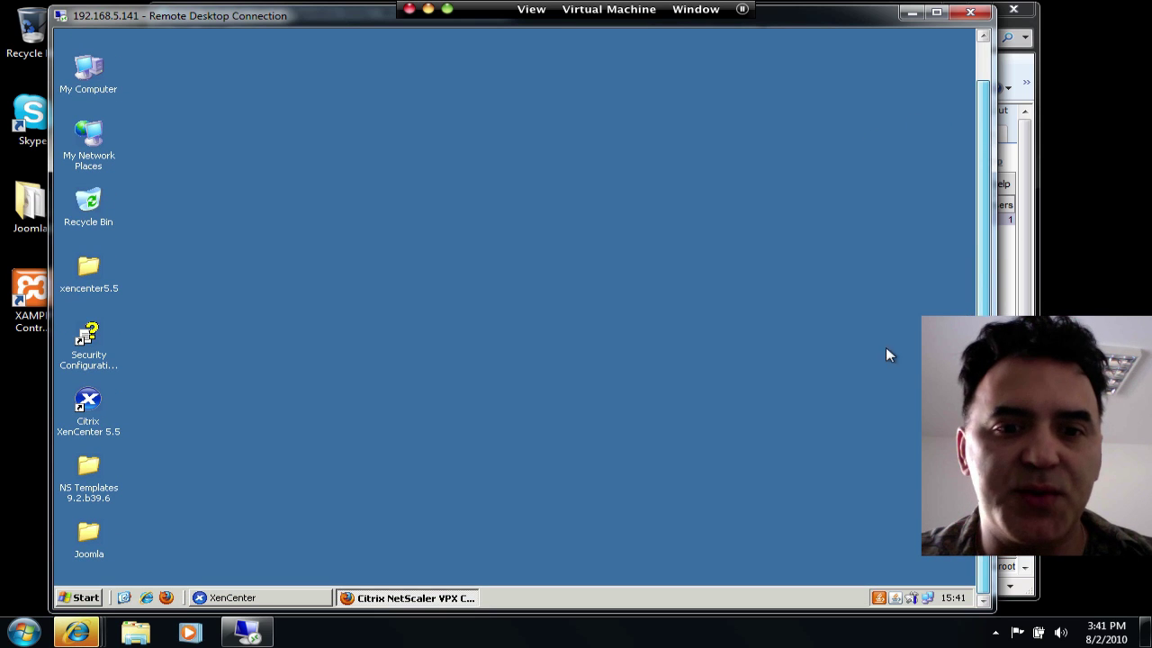
click(83, 598)
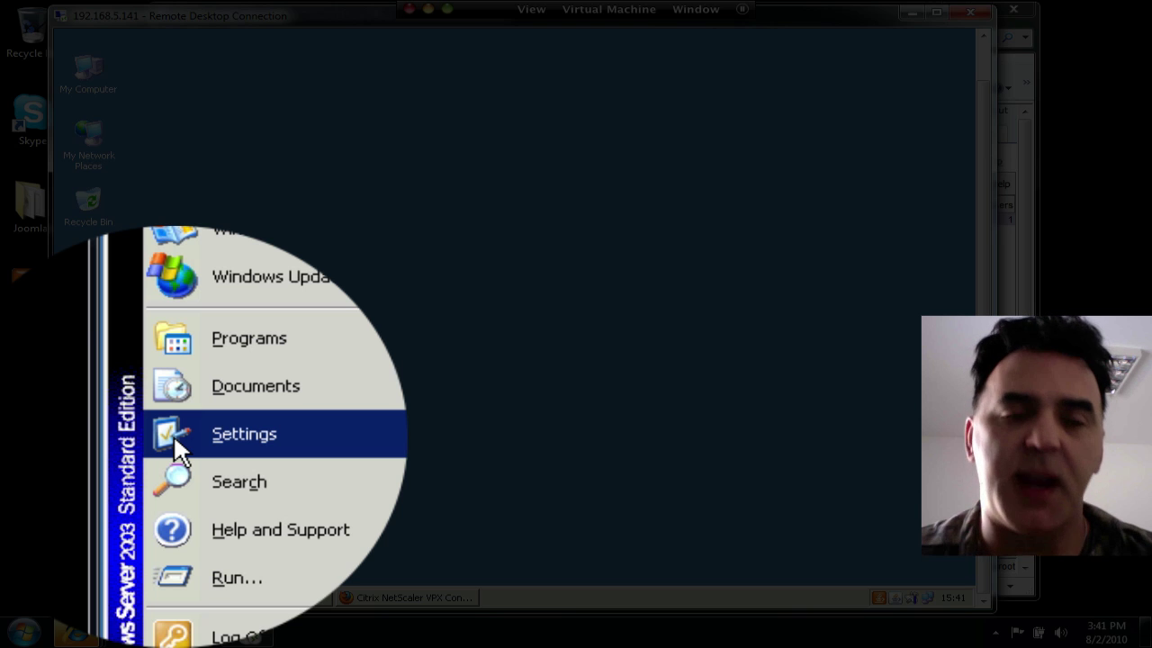
mouse_move(94, 439)
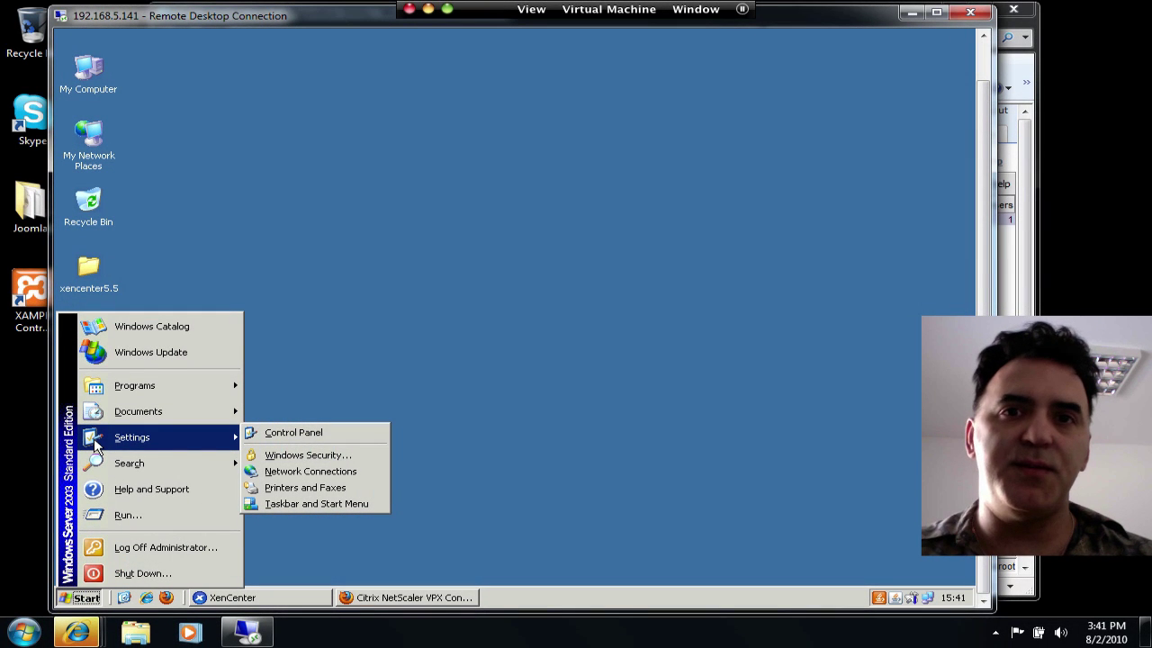